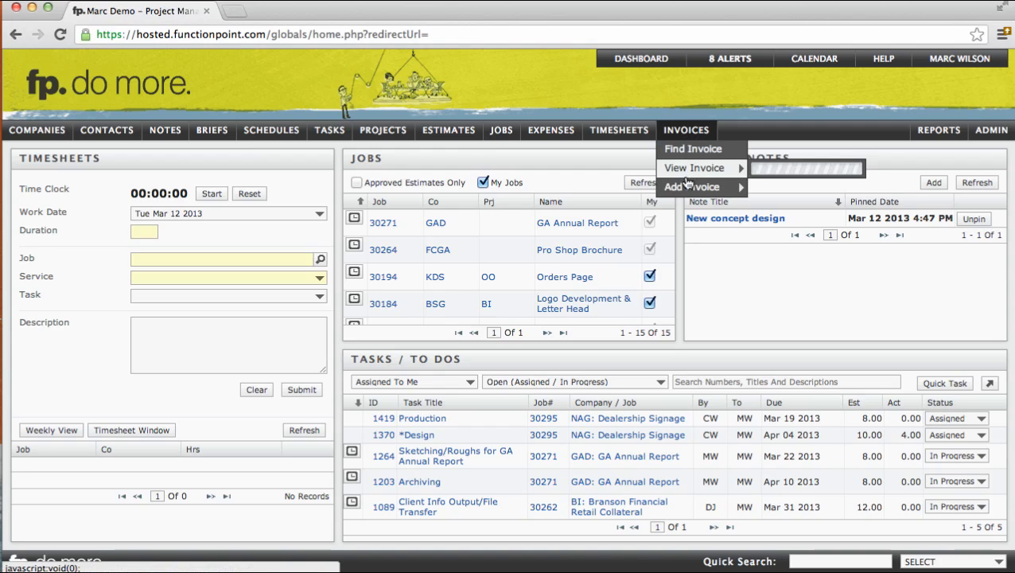
- Open the Dealership Signage job and start adding an invoice to it
{"action": "mouse_move", "coordinate": [689, 190]}
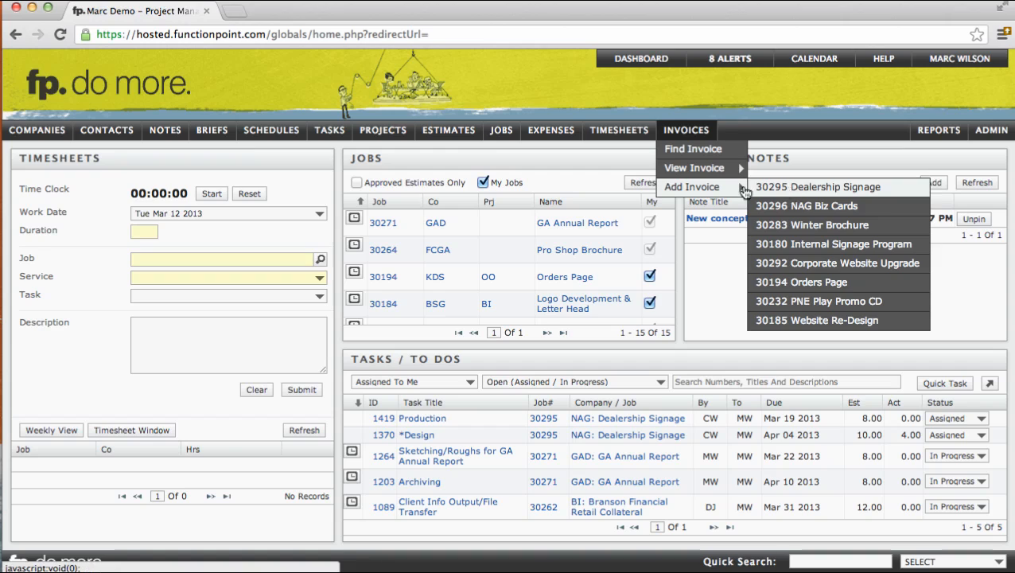
{"action": "mouse_move", "coordinate": [507, 140]}
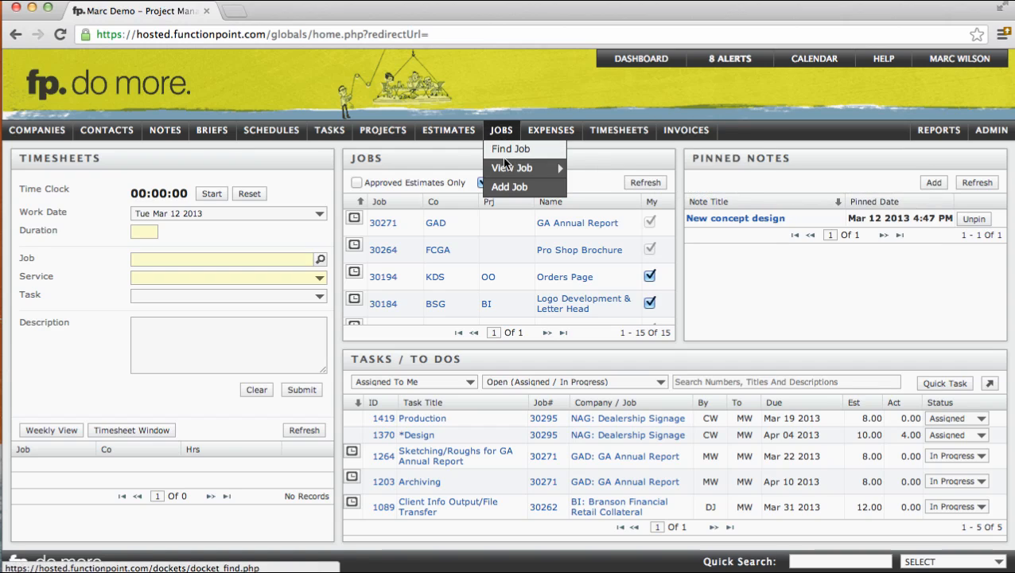
{"action": "mouse_move", "coordinate": [516, 168]}
{"action": "left_click", "coordinate": [595, 169]}
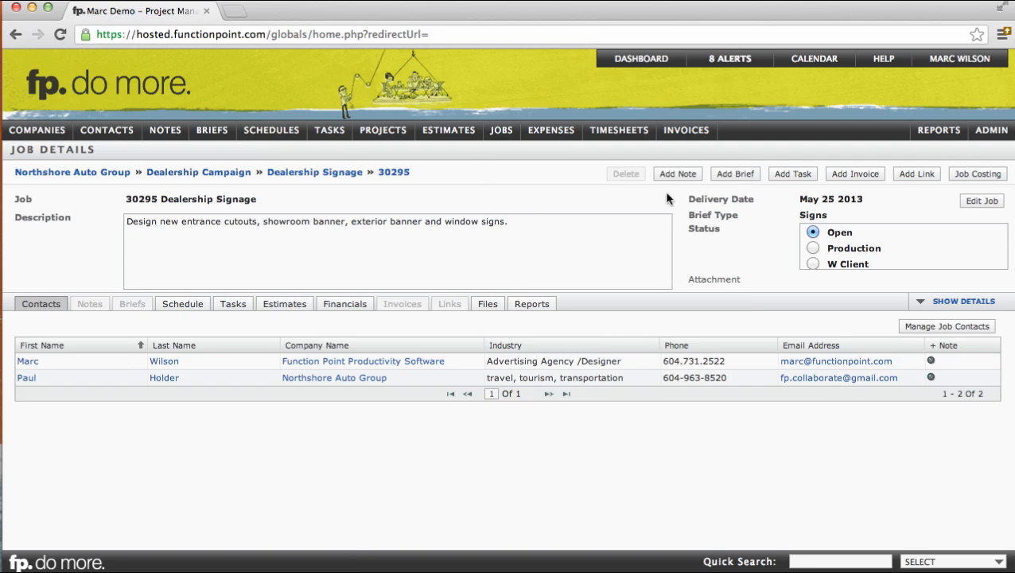
{"action": "left_click", "coordinate": [858, 182]}
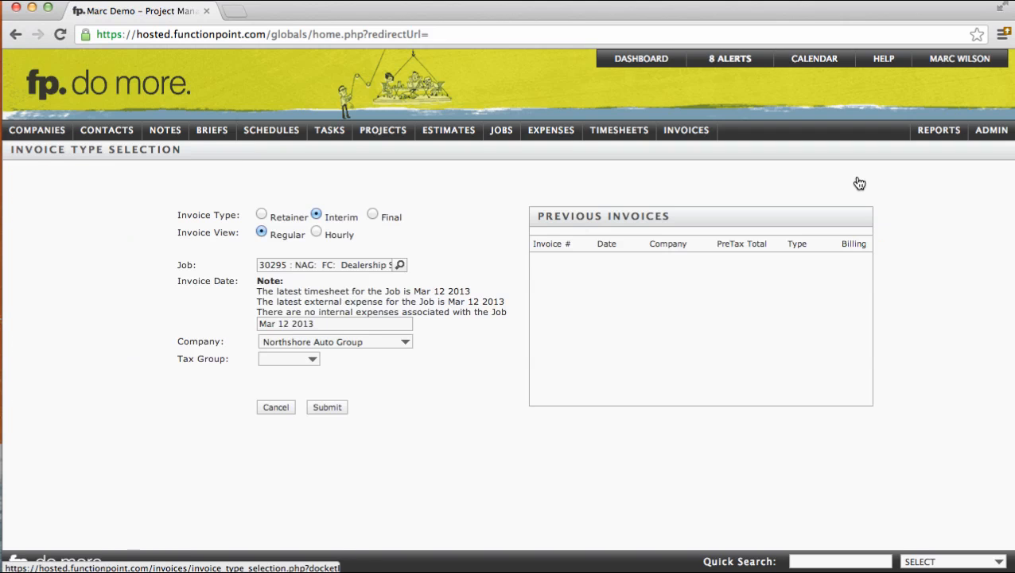
- Examine the Retainer, Interim and Final invoice types and the notes on the latest timesheet and expense dates
{"action": "left_click_drag", "start_coordinate": [33, 153], "coordinate": [147, 154]}
{"action": "left_click", "coordinate": [147, 154]}
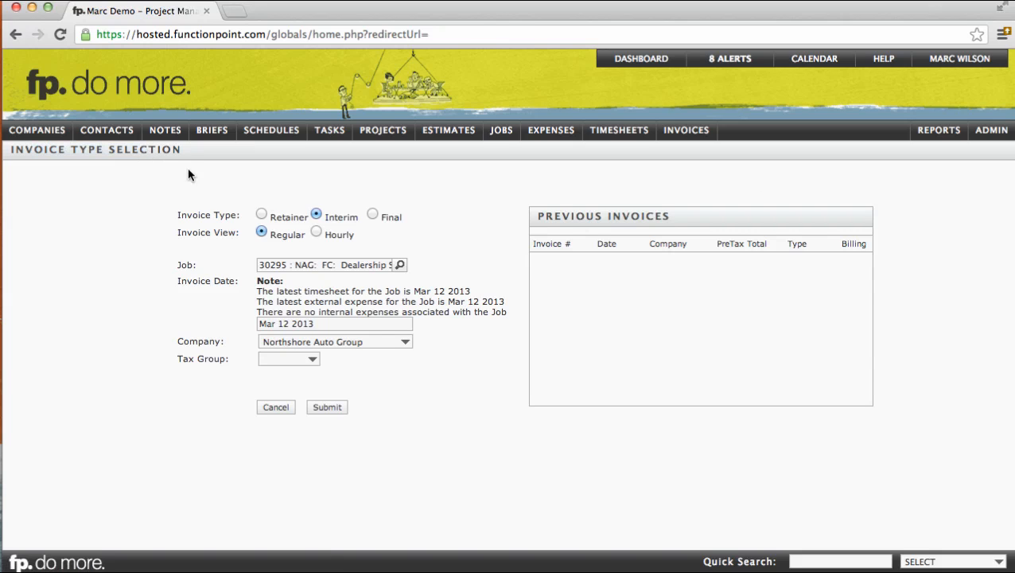
{"action": "double_click", "coordinate": [280, 216]}
{"action": "left_click_drag", "start_coordinate": [327, 217], "coordinate": [400, 216]}
{"action": "left_click", "coordinate": [401, 207]}
{"action": "left_click_drag", "start_coordinate": [327, 217], "coordinate": [344, 216]}
{"action": "left_click", "coordinate": [345, 216]}
{"action": "left_click_drag", "start_coordinate": [317, 291], "coordinate": [430, 308]}
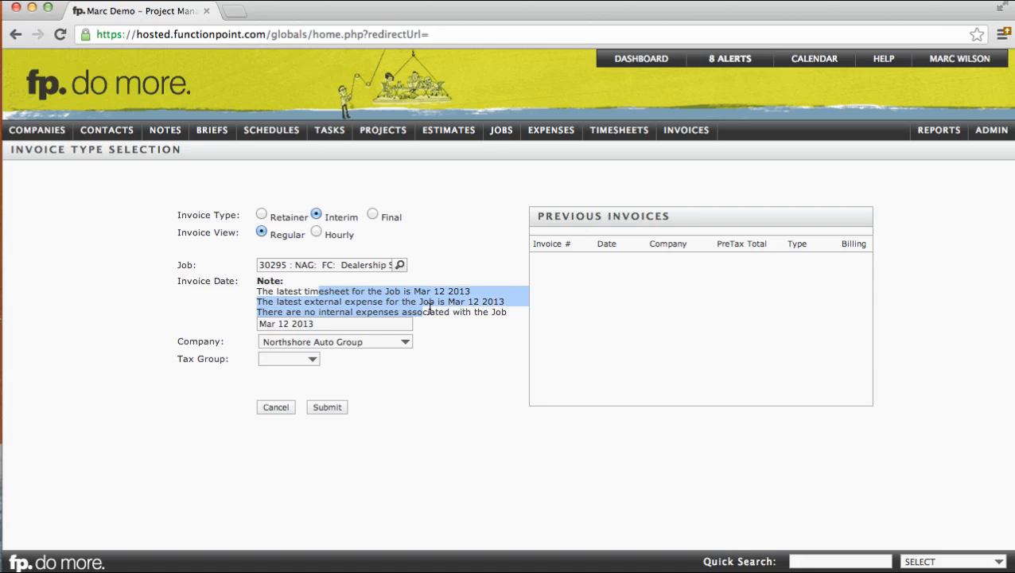
{"action": "left_click", "coordinate": [430, 307]}
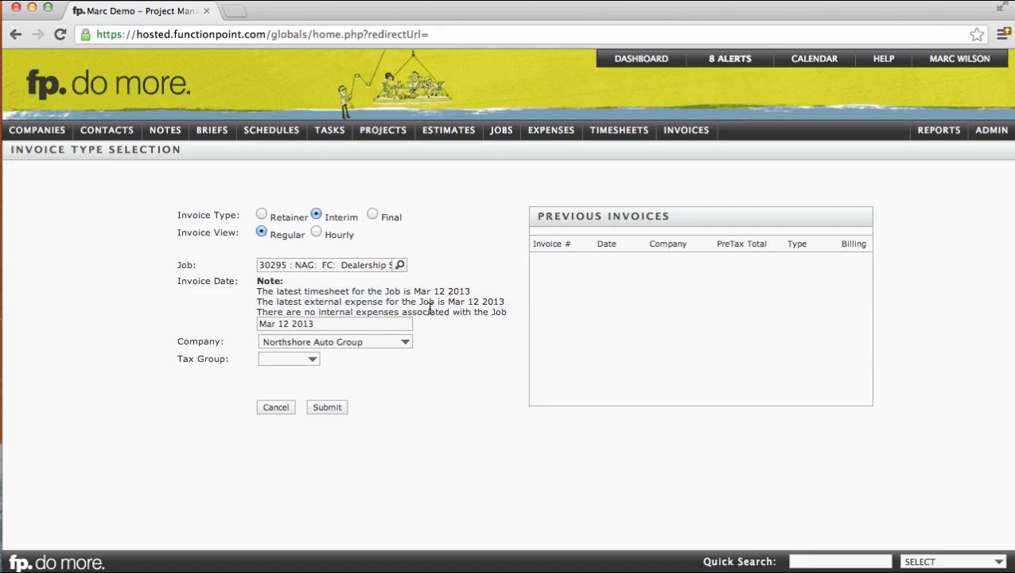
- Leave the tax group blank and submit the Interim invoice with the Regular view for Northshore Auto Group
{"action": "left_click", "coordinate": [313, 360]}
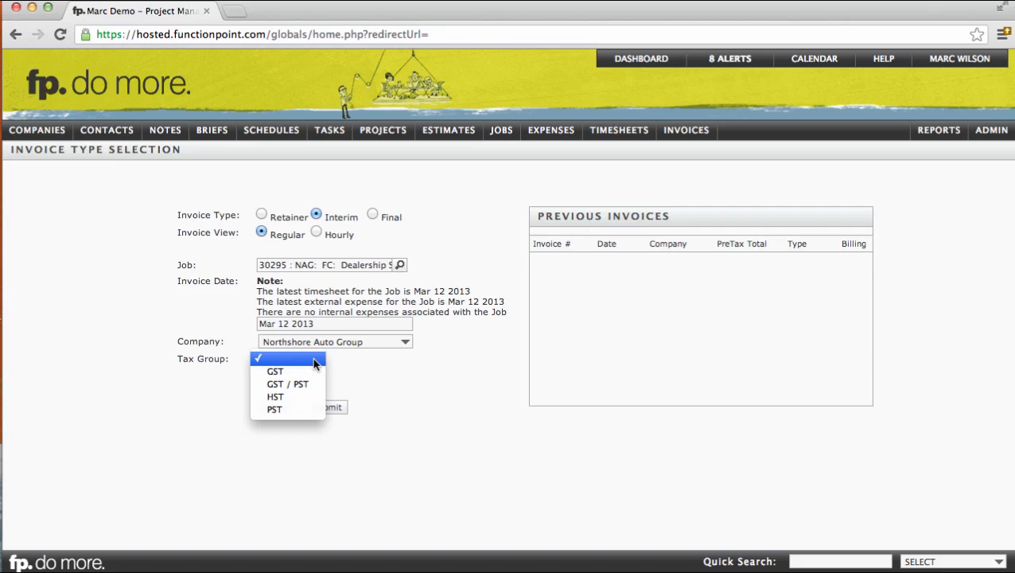
{"action": "left_click", "coordinate": [306, 359]}
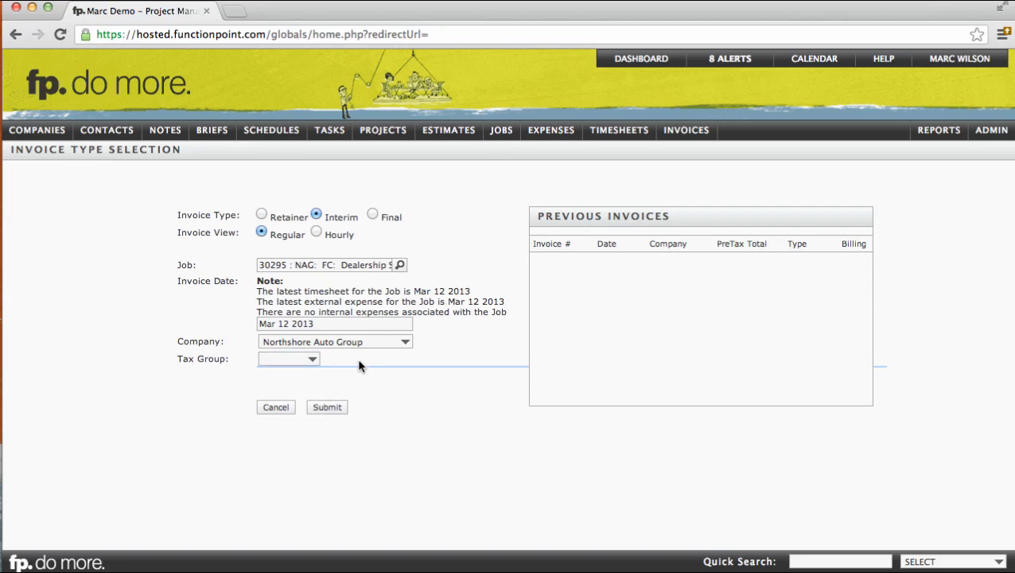
{"action": "left_click", "coordinate": [333, 408]}
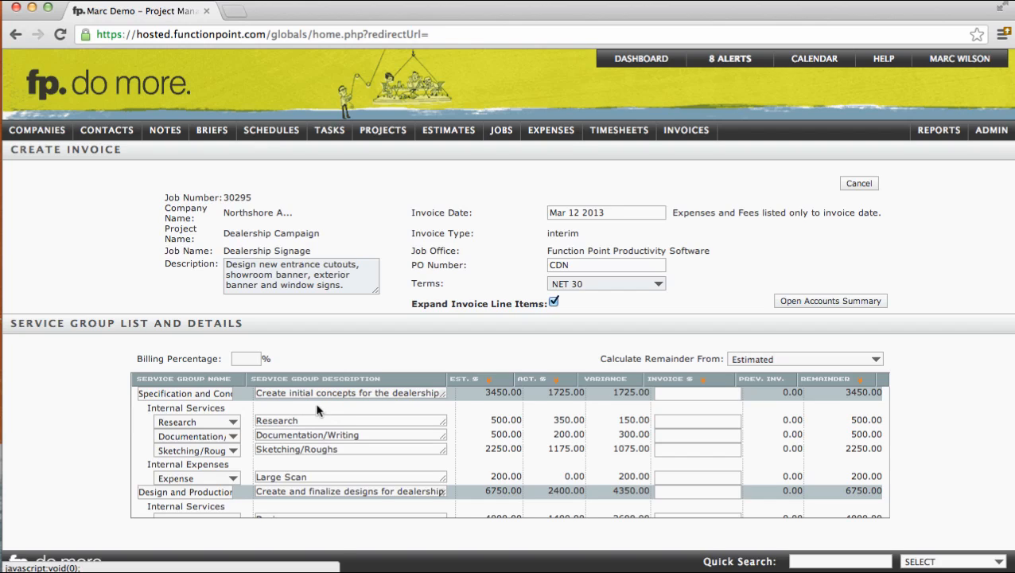
- Examine the service group descriptions along with their estimated, actual, variance, previous-invoice and remainder amounts
{"action": "left_click_drag", "start_coordinate": [140, 392], "coordinate": [400, 404]}
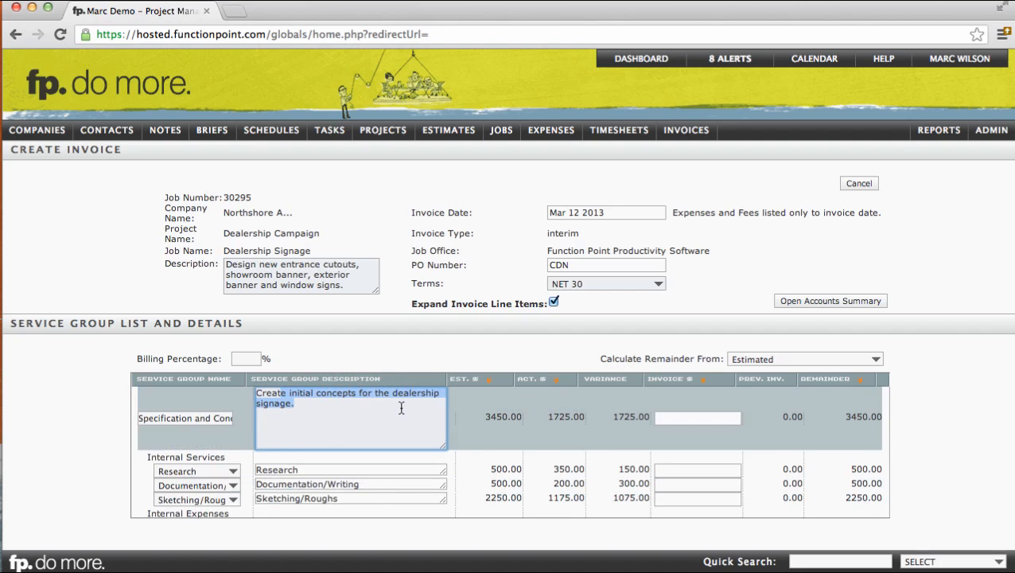
{"action": "left_click", "coordinate": [466, 409]}
{"action": "left_click", "coordinate": [277, 421]}
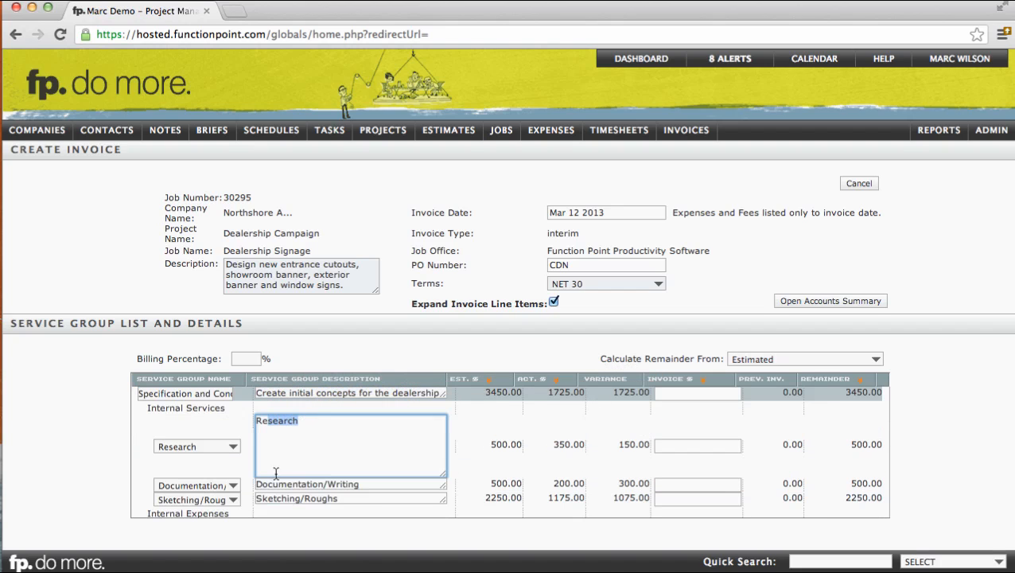
{"action": "left_click", "coordinate": [331, 483]}
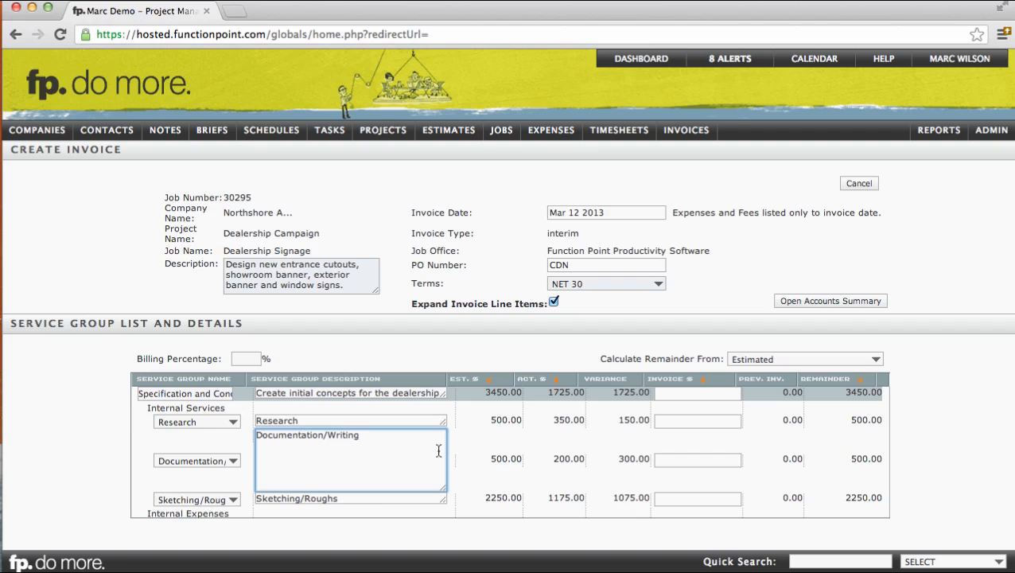
{"action": "left_click", "coordinate": [480, 433]}
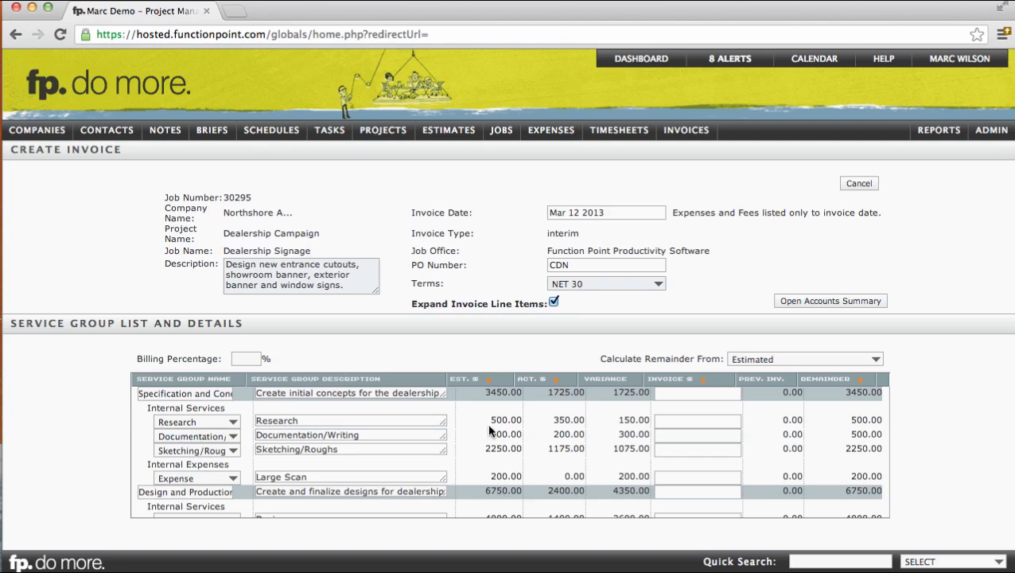
{"action": "left_click_drag", "start_coordinate": [490, 419], "coordinate": [575, 433]}
{"action": "left_click", "coordinate": [574, 434]}
{"action": "left_click_drag", "start_coordinate": [619, 419], "coordinate": [647, 450]}
{"action": "left_click", "coordinate": [645, 450]}
{"action": "left_click_drag", "start_coordinate": [781, 420], "coordinate": [860, 418]}
{"action": "left_click", "coordinate": [872, 419]}
{"action": "left_click_drag", "start_coordinate": [784, 419], "coordinate": [801, 419]}
- Base the remainder calculation on Actuals and go to the Research line's invoice amount
{"action": "left_click", "coordinate": [785, 359]}
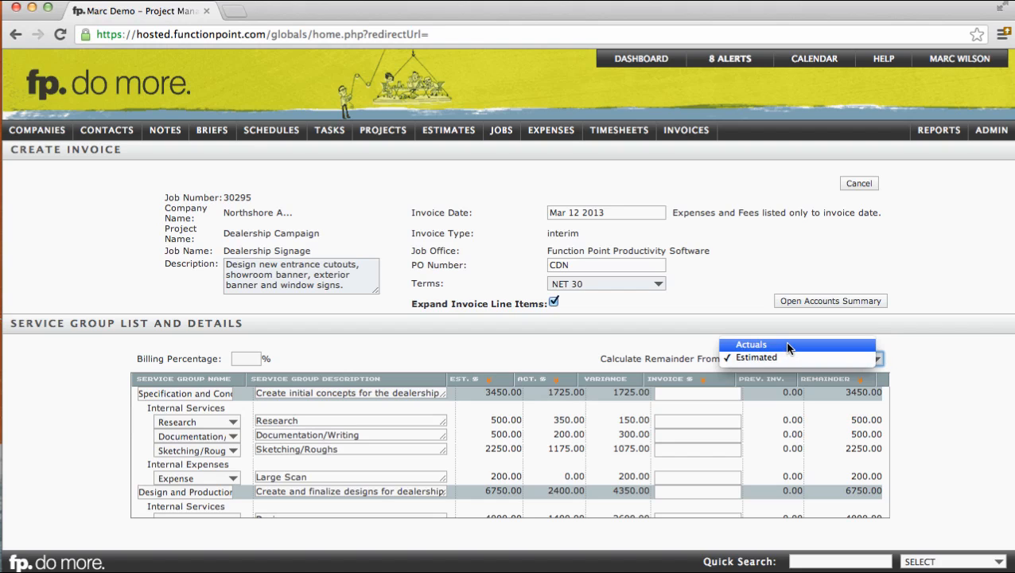
{"action": "left_click", "coordinate": [786, 344]}
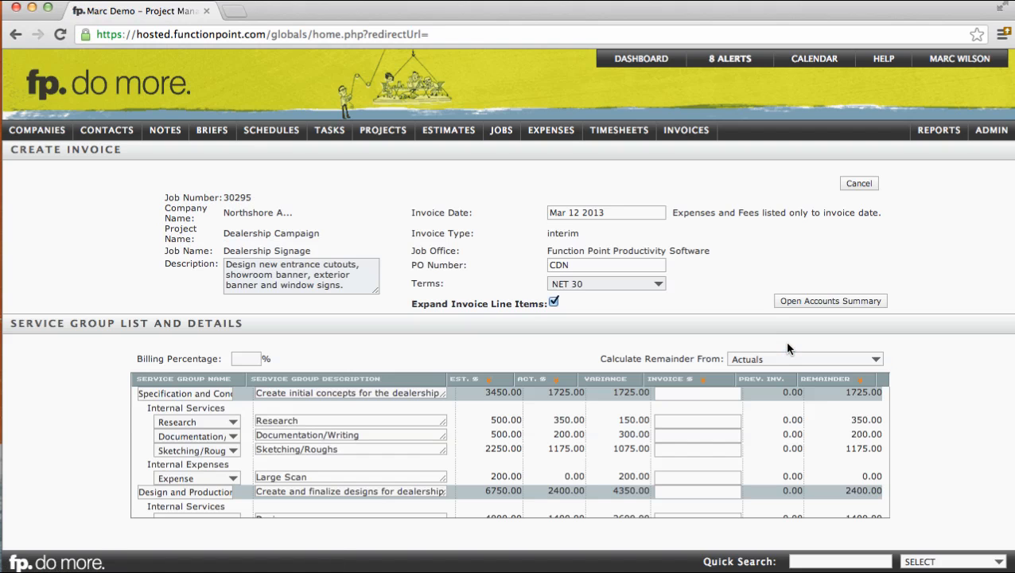
{"action": "left_click", "coordinate": [712, 421]}
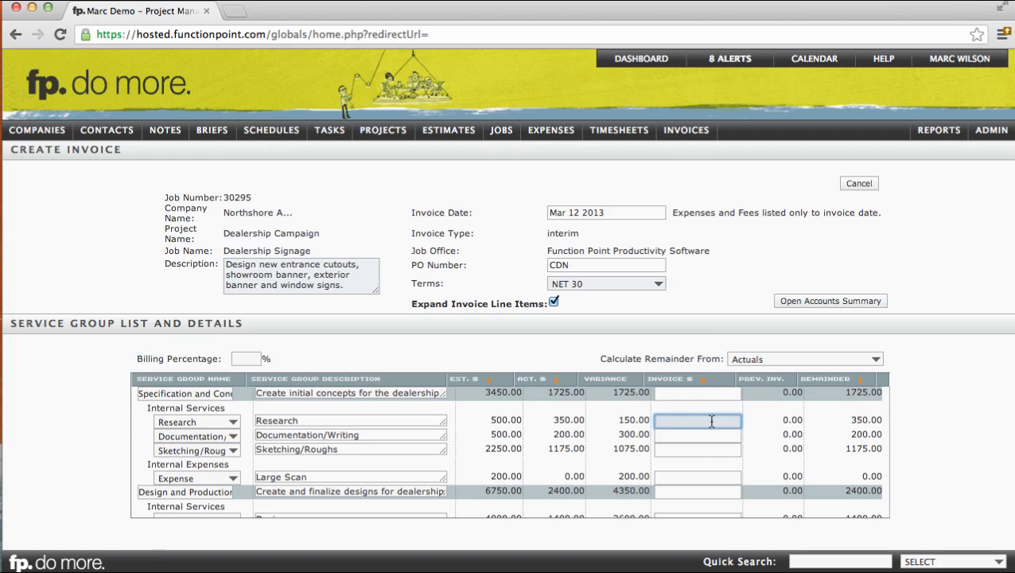
- Assign the estimated, actual and remainder values in turn to the invoice amounts
{"action": "left_click", "coordinate": [487, 383]}
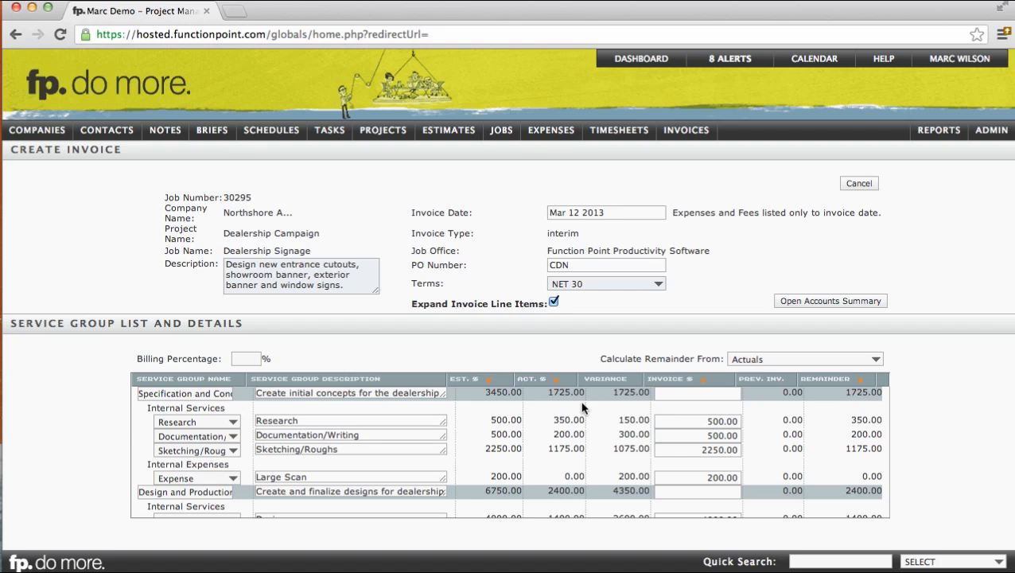
{"action": "left_click", "coordinate": [551, 382]}
{"action": "left_click", "coordinate": [860, 384]}
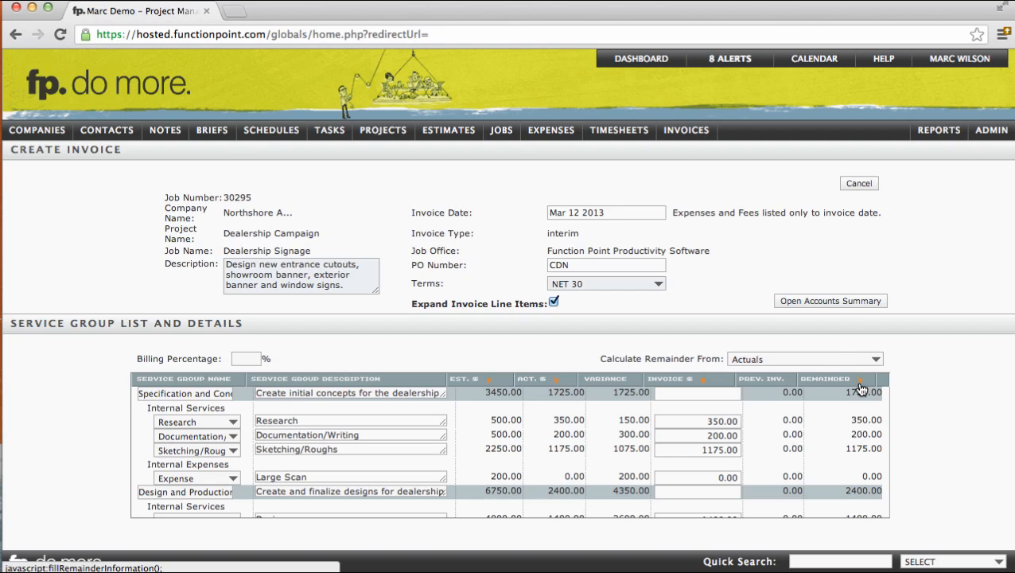
- Set the billing percentage to 50% and assign the estimated values to the invoice amounts
{"action": "left_click", "coordinate": [244, 360]}
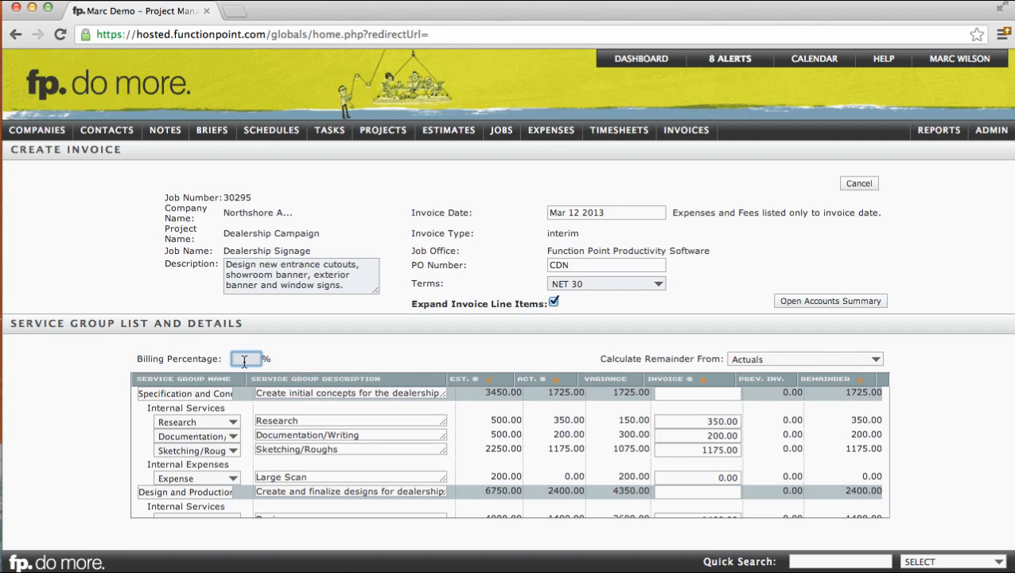
{"action": "type", "text": "50"}
{"action": "left_click", "coordinate": [423, 347]}
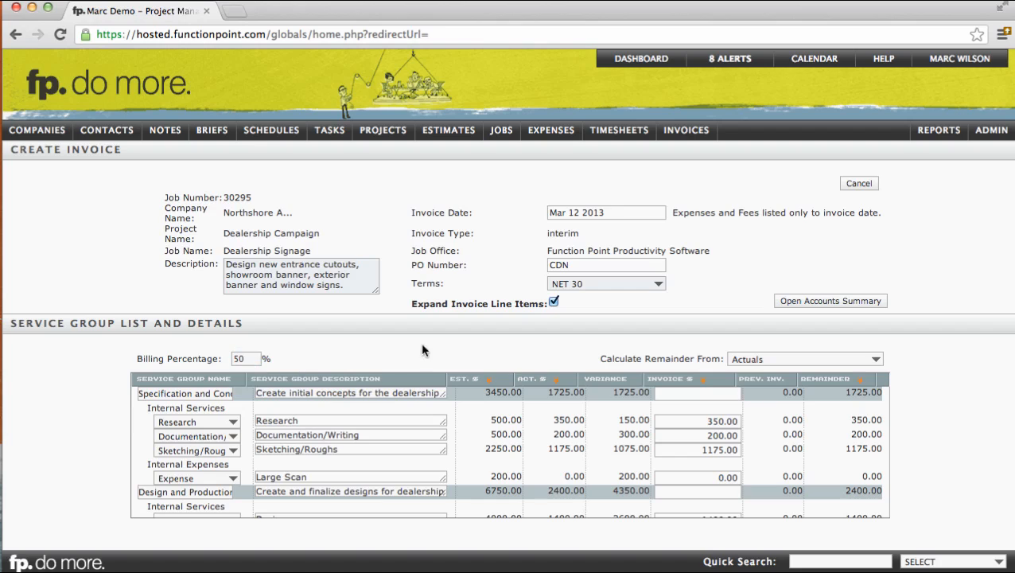
{"action": "left_click", "coordinate": [488, 378]}
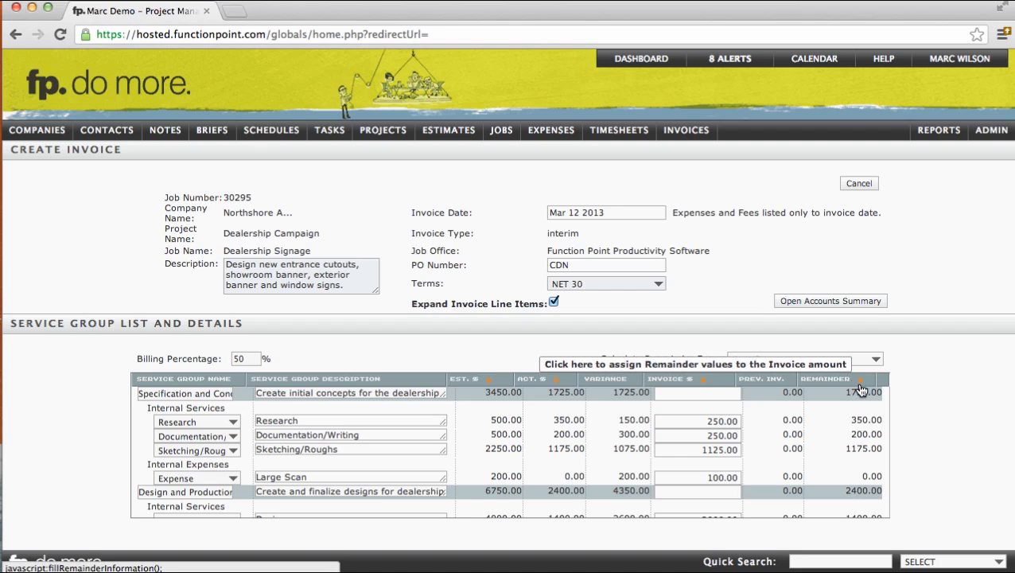
- Set the invoice amounts to 300 for Research, 425 for Documentation/Writing and 1000 for Sketching/Roughs, and clear the Large Scan amount
{"action": "left_click", "coordinate": [698, 418]}
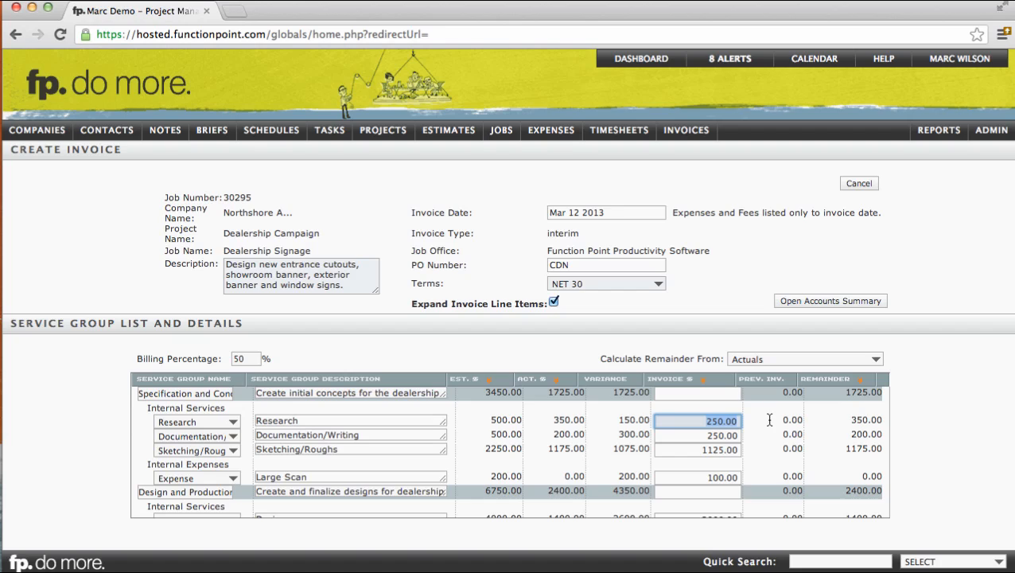
{"action": "type", "text": "3"}
{"action": "left_click", "coordinate": [690, 433]}
{"action": "type", "text": "425"}
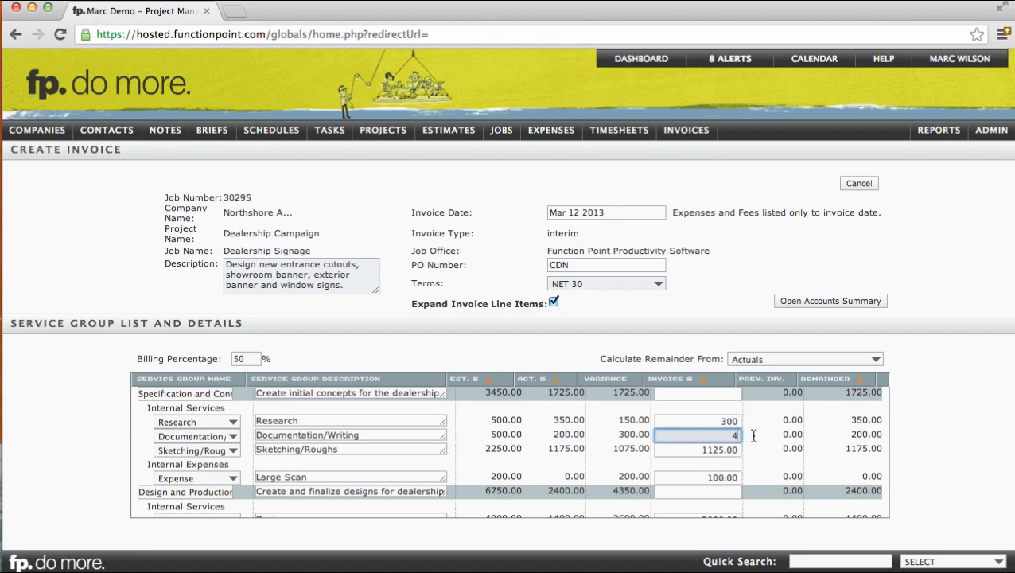
{"action": "left_click", "coordinate": [698, 449]}
{"action": "type", "text": "1000"}
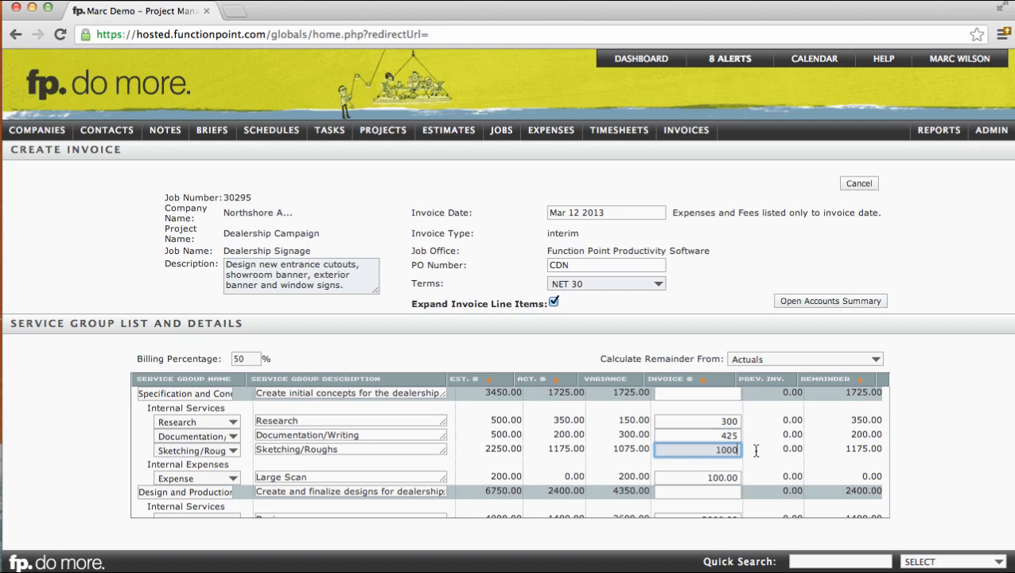
{"action": "left_click", "coordinate": [700, 477]}
{"action": "key", "text": "BackSpace"}
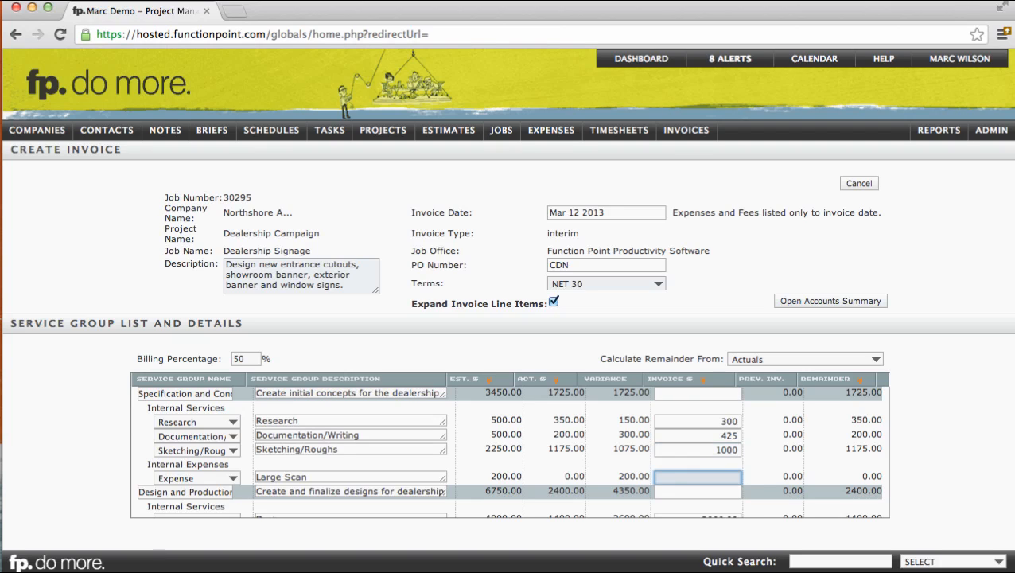
{"action": "left_click", "coordinate": [754, 456]}
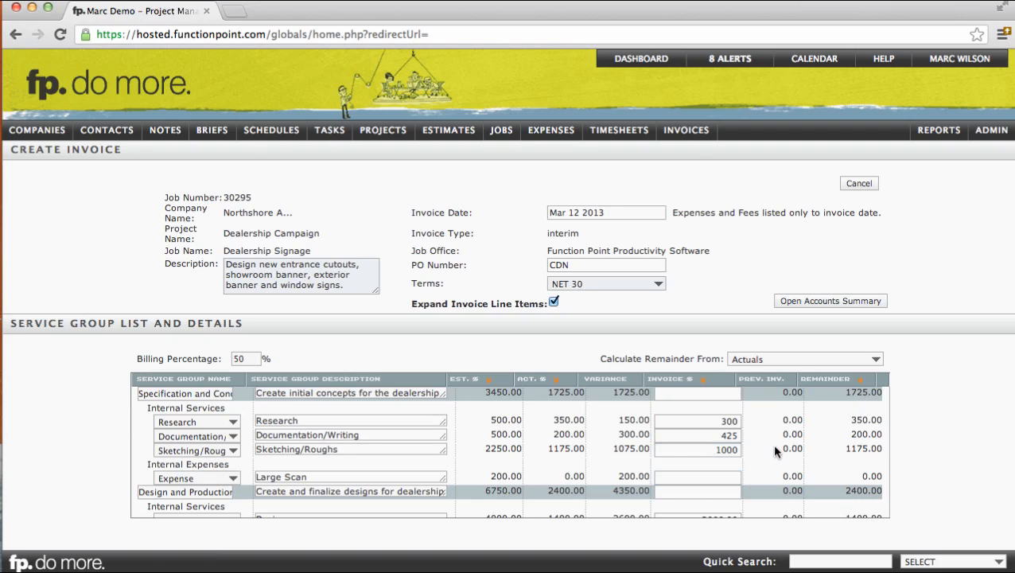
- Check the Printing line under External Expenses and its actual amount, and expand its expense details
{"action": "scroll", "coordinate": [775, 450], "scroll_direction": "down", "scroll_amount": 5}
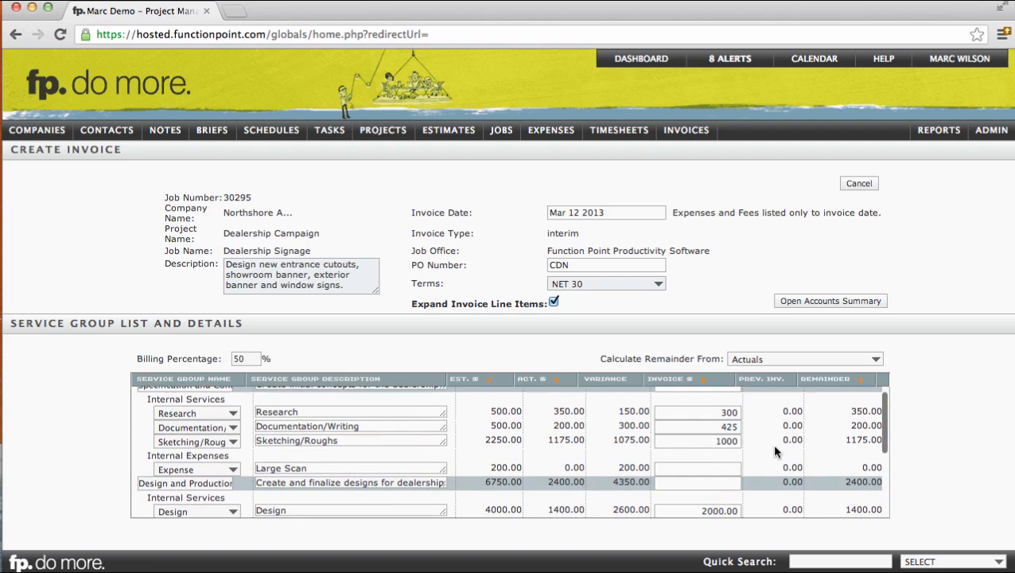
{"action": "scroll", "coordinate": [774, 451], "scroll_direction": "down", "scroll_amount": 1}
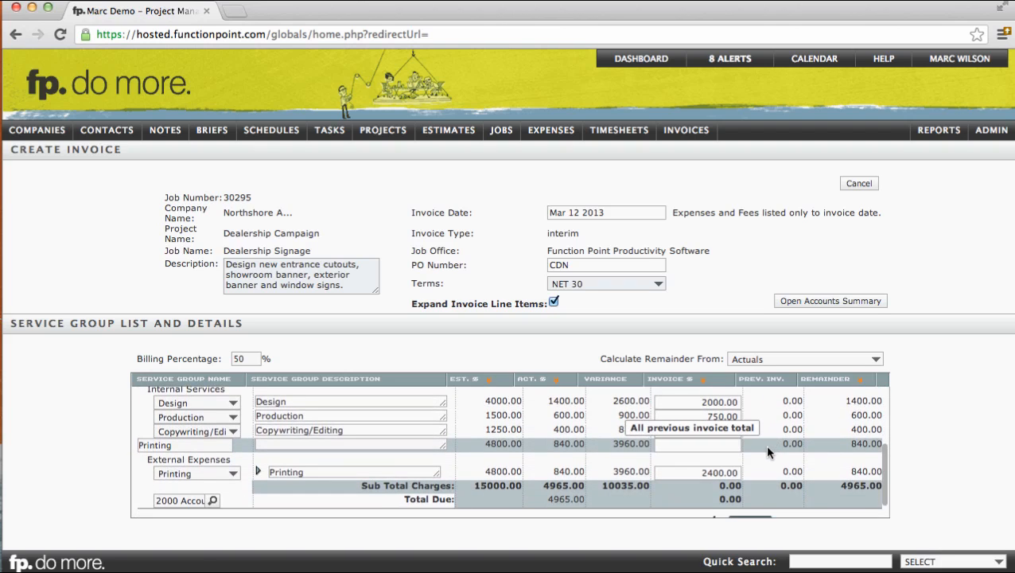
{"action": "left_click_drag", "start_coordinate": [153, 458], "coordinate": [233, 461]}
{"action": "left_click", "coordinate": [238, 462]}
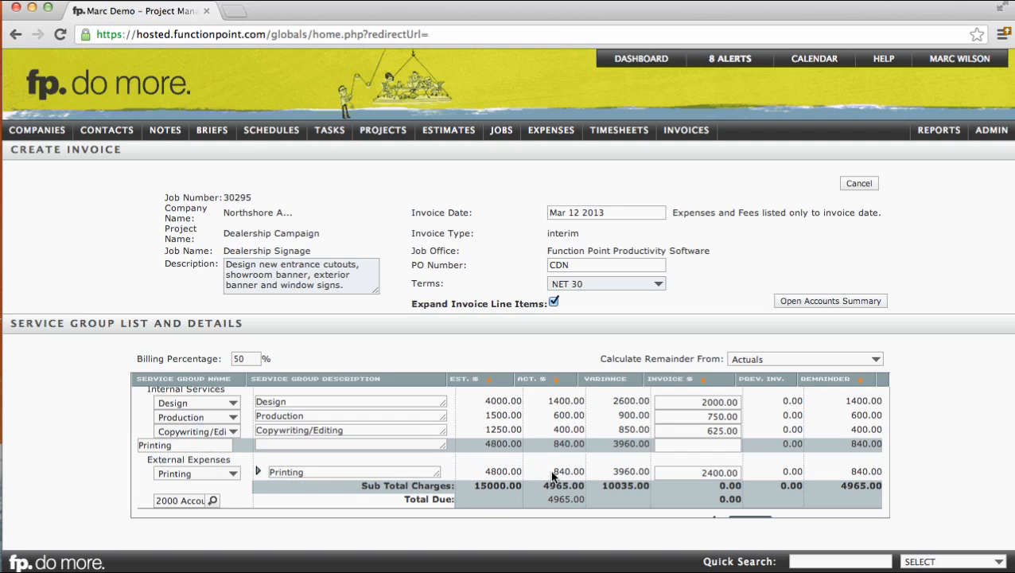
{"action": "left_click_drag", "start_coordinate": [553, 472], "coordinate": [574, 472]}
{"action": "left_click", "coordinate": [572, 470]}
{"action": "left_click", "coordinate": [259, 472]}
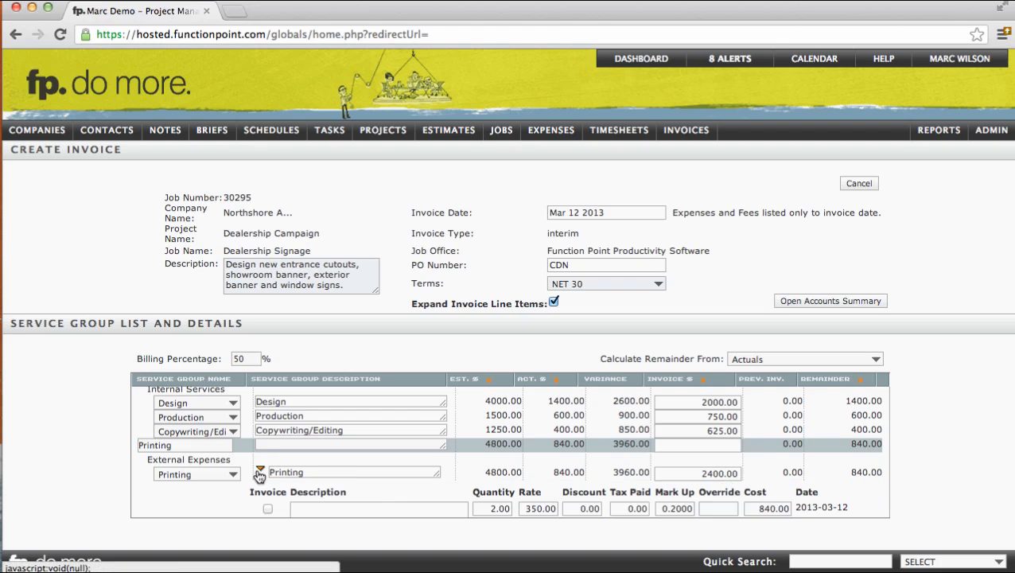
- Examine the Printing expense's detail line: description, quantity, rate, discount, tax paid and mark-up
{"action": "scroll", "coordinate": [270, 479], "scroll_direction": "down", "scroll_amount": 3}
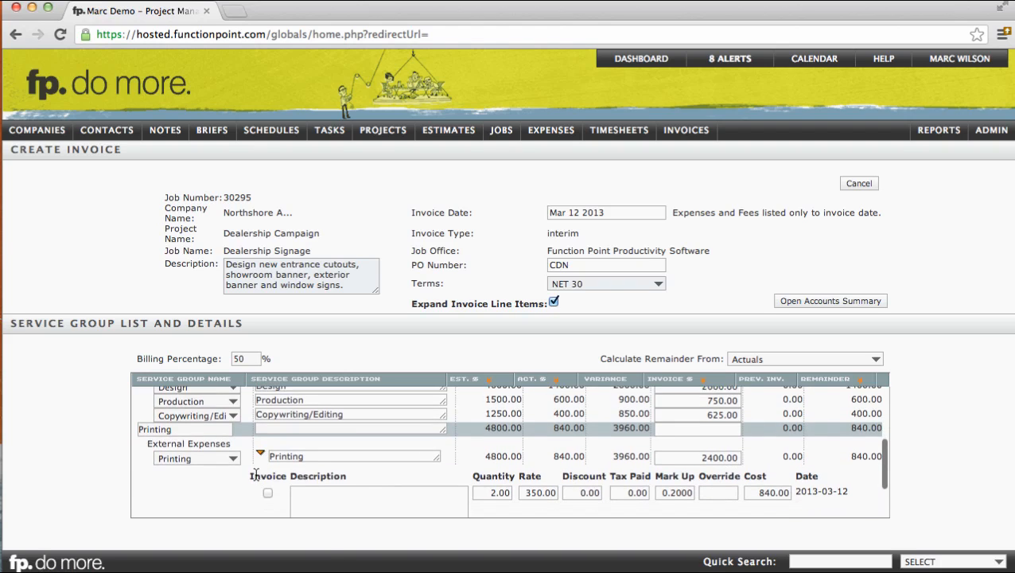
{"action": "left_click", "coordinate": [354, 457]}
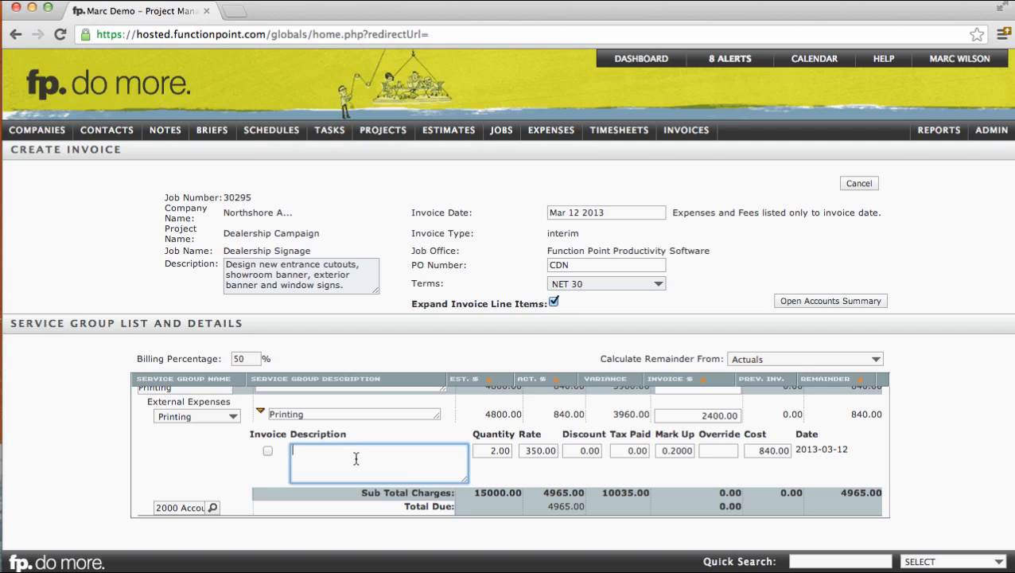
{"action": "left_click", "coordinate": [503, 453]}
{"action": "left_click", "coordinate": [526, 450]}
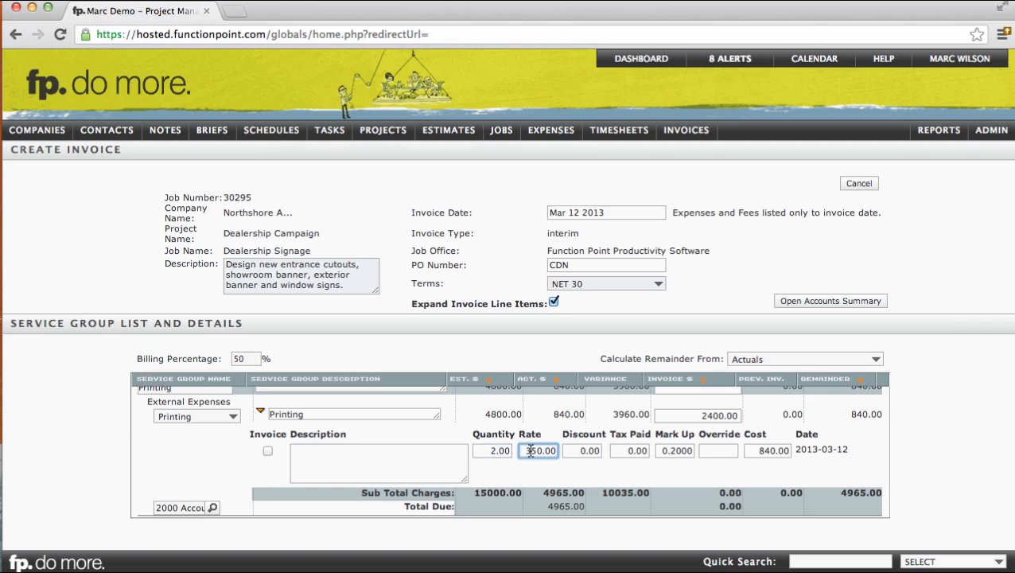
{"action": "left_click", "coordinate": [587, 452]}
{"action": "left_click", "coordinate": [630, 450]}
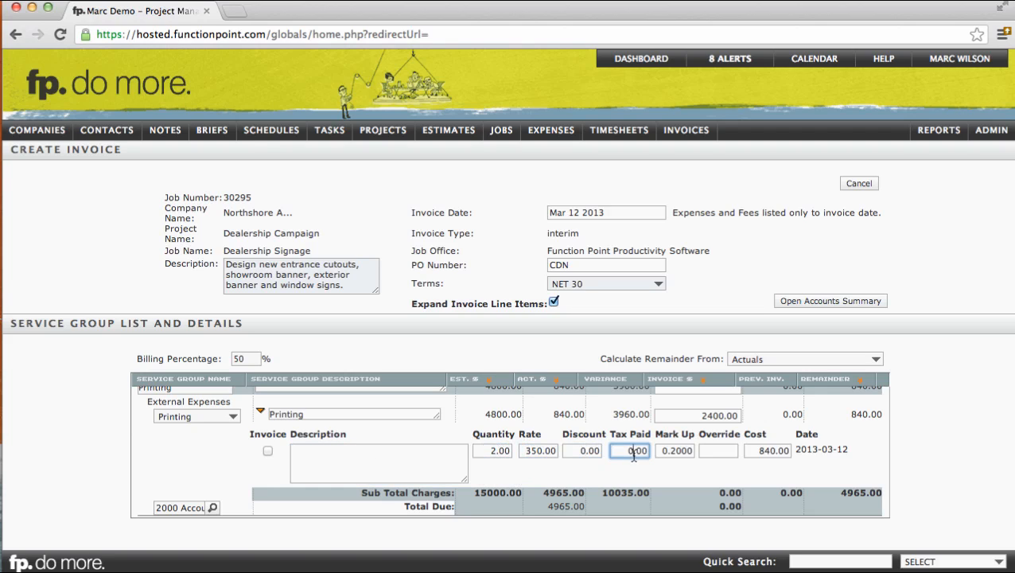
{"action": "left_click", "coordinate": [680, 449]}
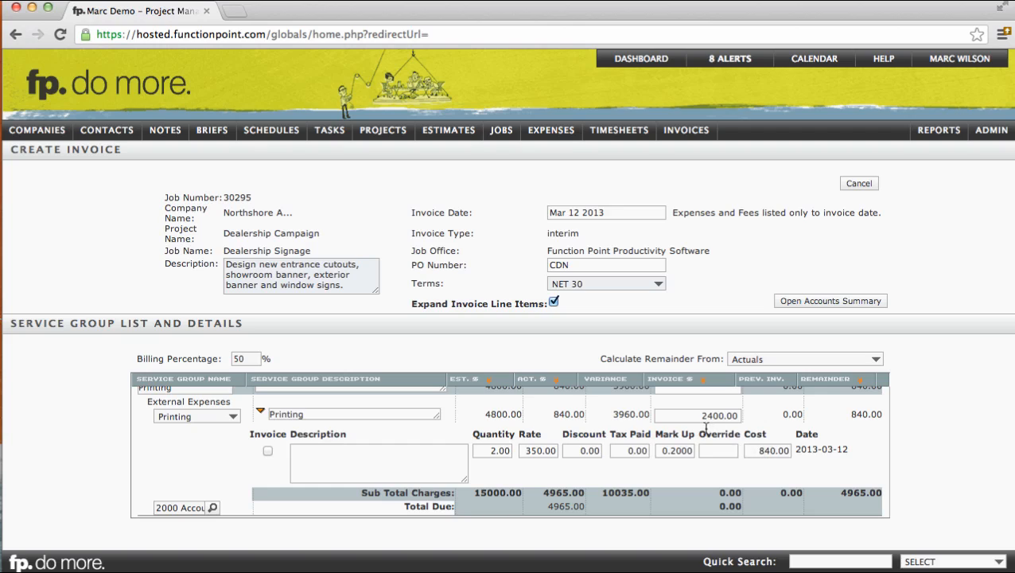
- Set the Printing invoice amount to 840 and mark its expense line for invoicing
{"action": "left_click_drag", "start_coordinate": [689, 419], "coordinate": [755, 416]}
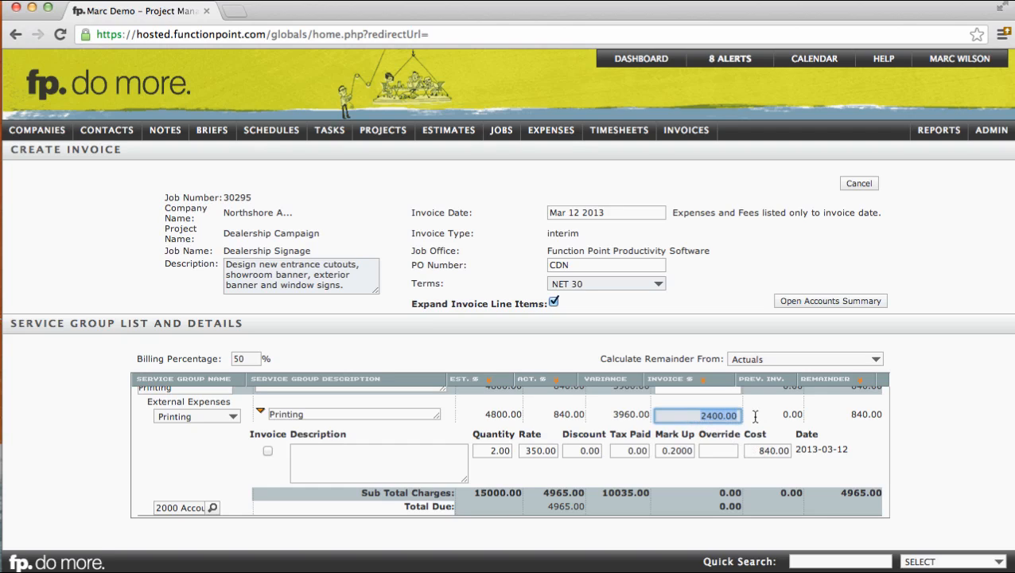
{"action": "type", "text": "840"}
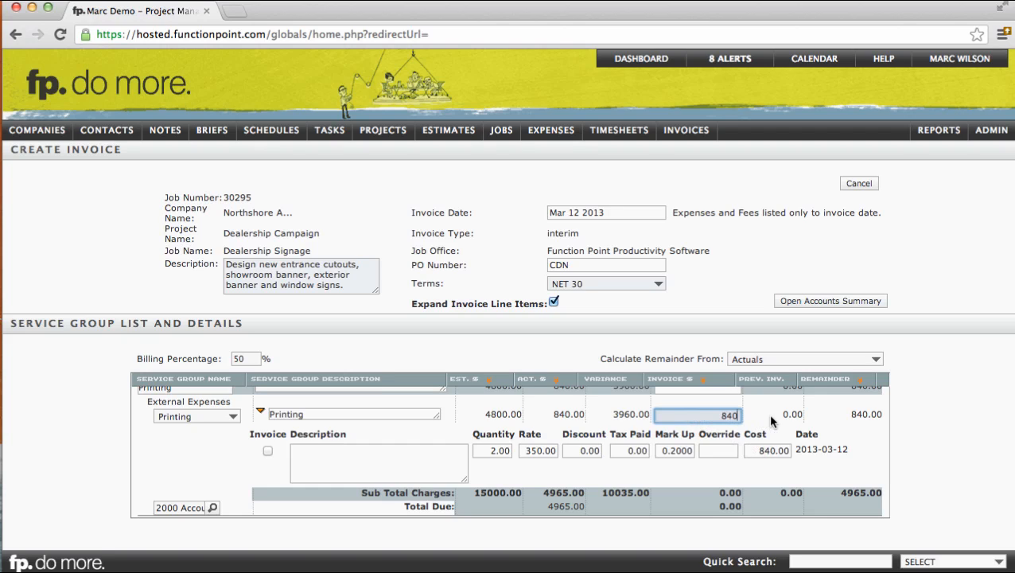
{"action": "left_click", "coordinate": [770, 420]}
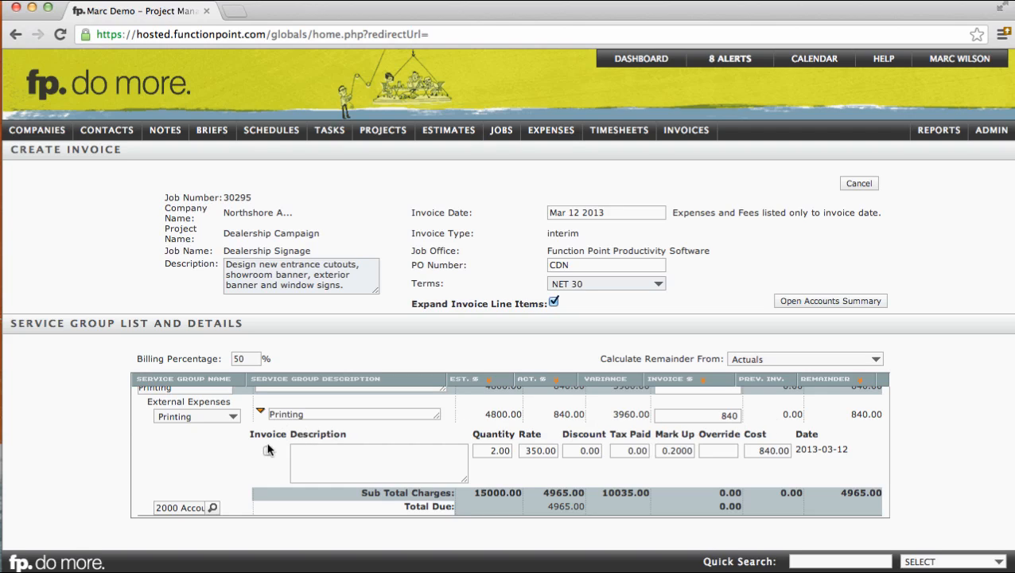
{"action": "left_click", "coordinate": [268, 451]}
- Preview the invoice with taxes recalculated, check the invoice subtotal, and create the invoice
{"action": "scroll", "coordinate": [268, 453], "scroll_direction": "down", "scroll_amount": 1}
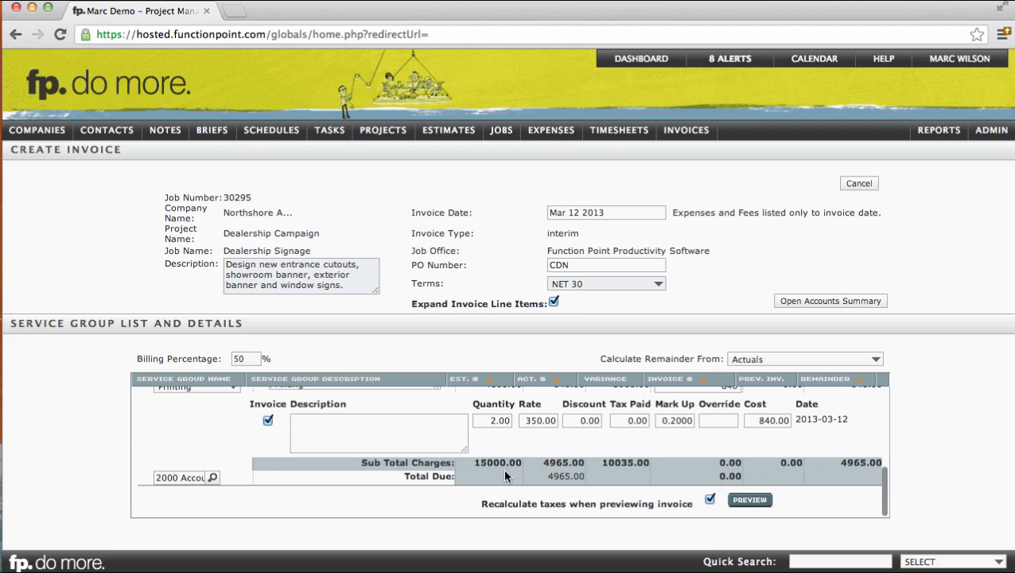
{"action": "left_click", "coordinate": [748, 500]}
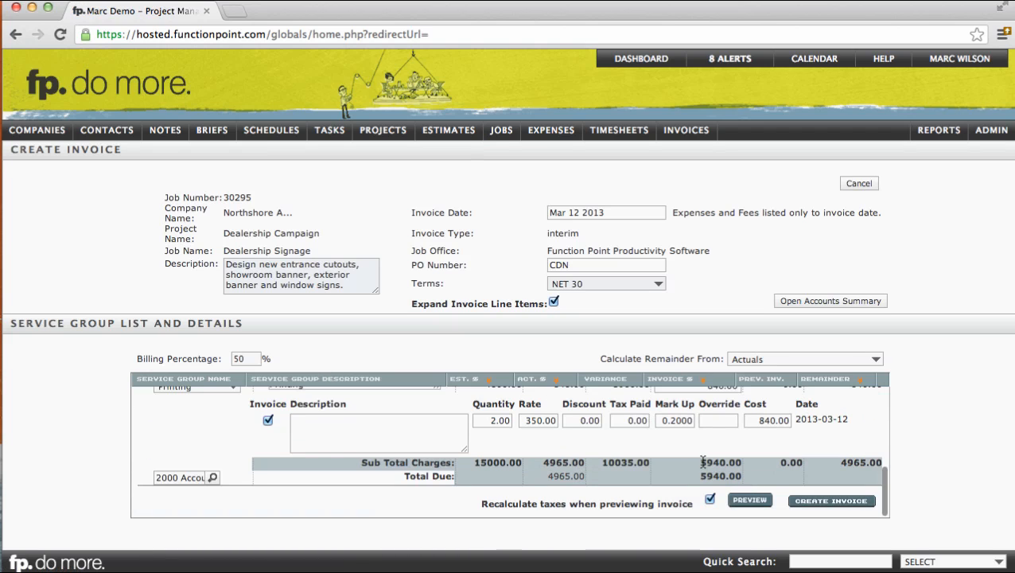
{"action": "left_click_drag", "start_coordinate": [699, 462], "coordinate": [737, 463]}
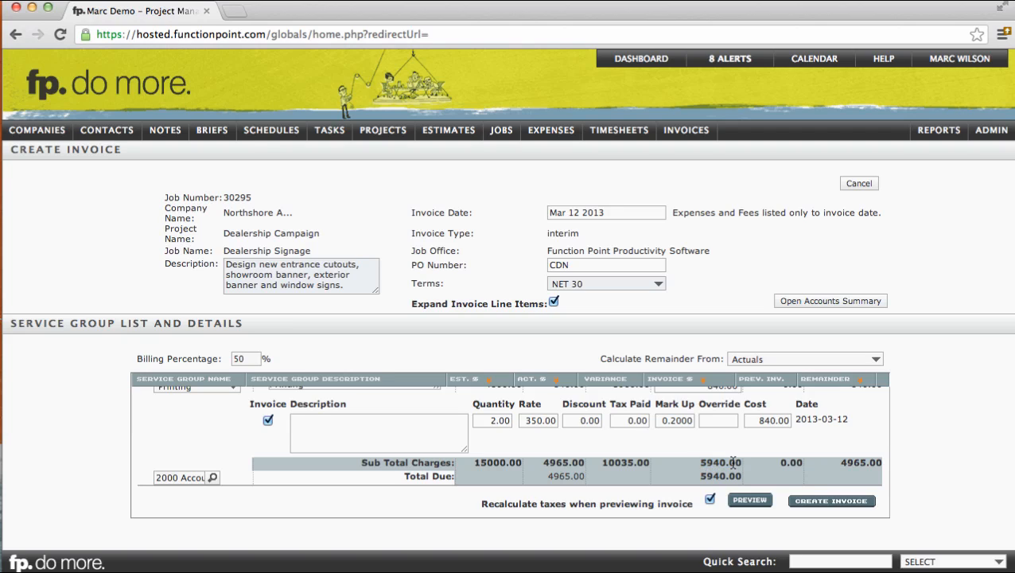
{"action": "left_click", "coordinate": [766, 465]}
{"action": "left_click", "coordinate": [814, 498]}
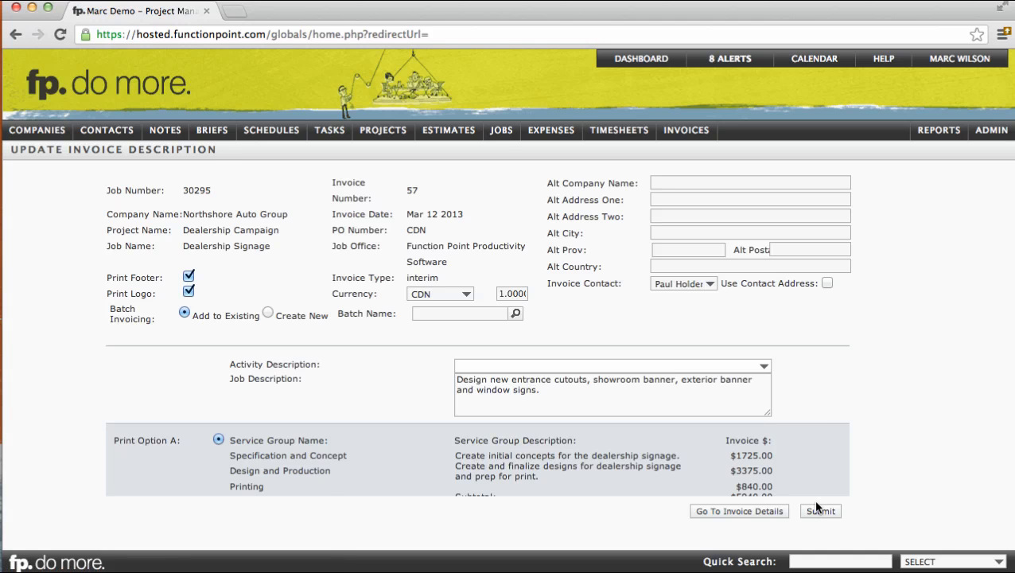
- Review the invoice's currency options, job description, print options and payment notes, and submit the invoice description unchanged
{"action": "left_click", "coordinate": [460, 296]}
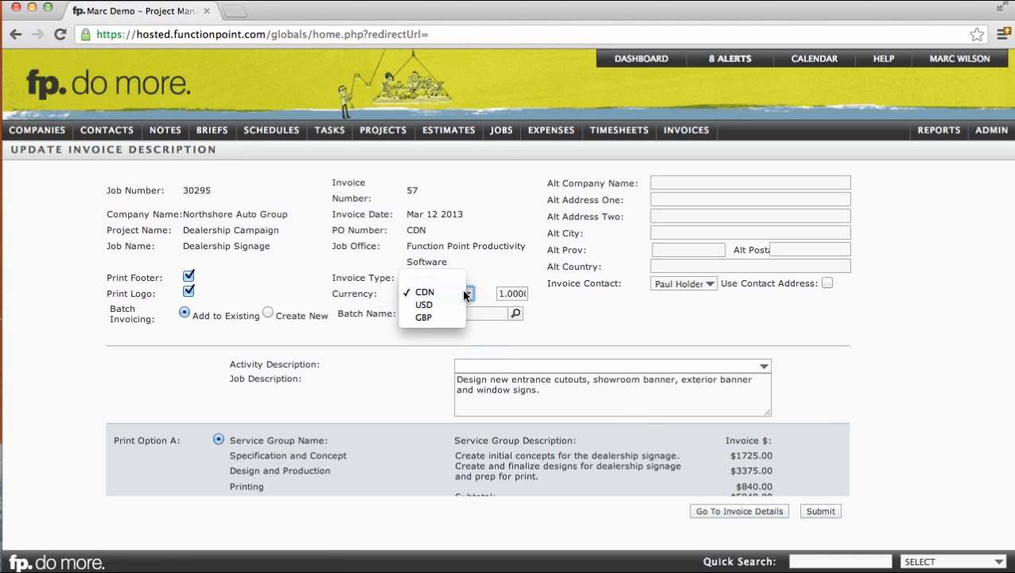
{"action": "left_click", "coordinate": [552, 383]}
{"action": "left_click", "coordinate": [566, 394]}
{"action": "scroll", "coordinate": [565, 394], "scroll_direction": "down", "scroll_amount": 4}
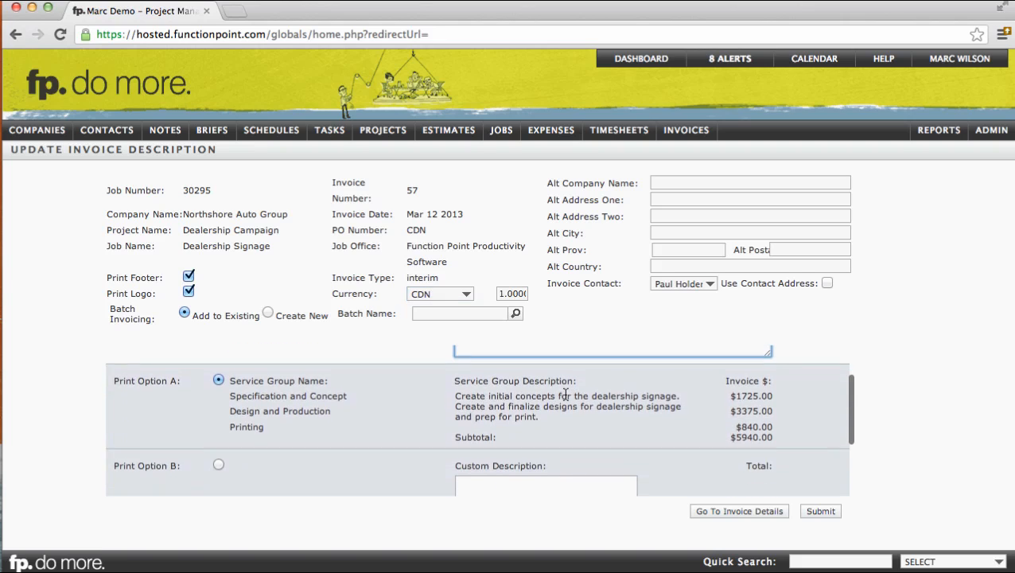
{"action": "left_click", "coordinate": [555, 401]}
{"action": "scroll", "coordinate": [555, 401], "scroll_direction": "down", "scroll_amount": 1}
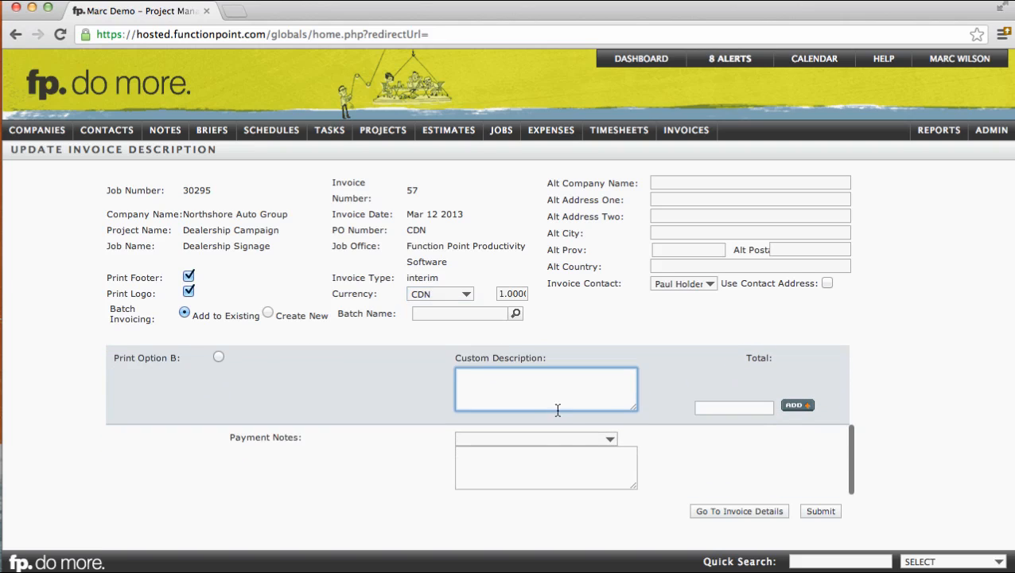
{"action": "left_click", "coordinate": [557, 438]}
{"action": "left_click", "coordinate": [549, 451]}
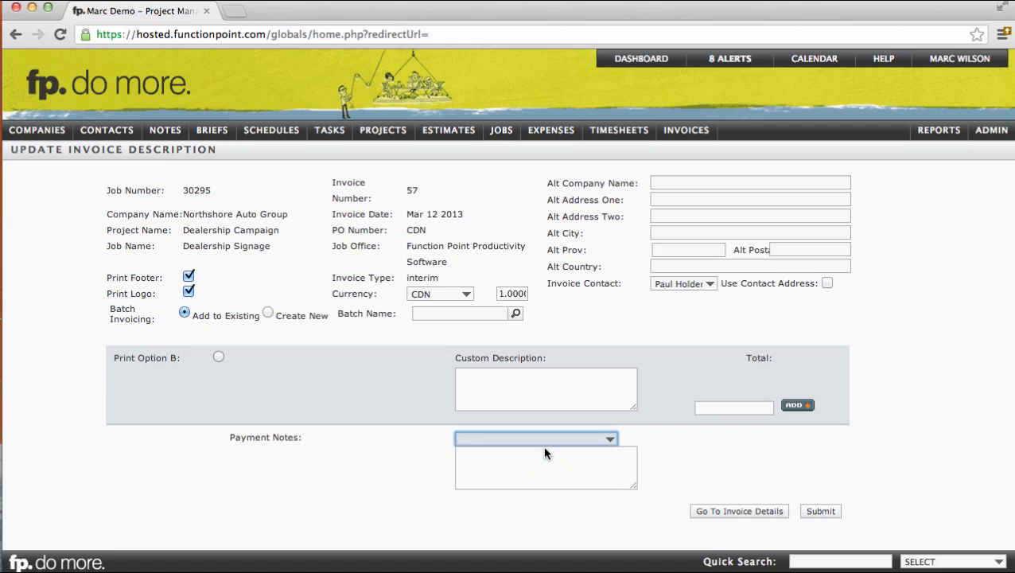
{"action": "left_click", "coordinate": [820, 511]}
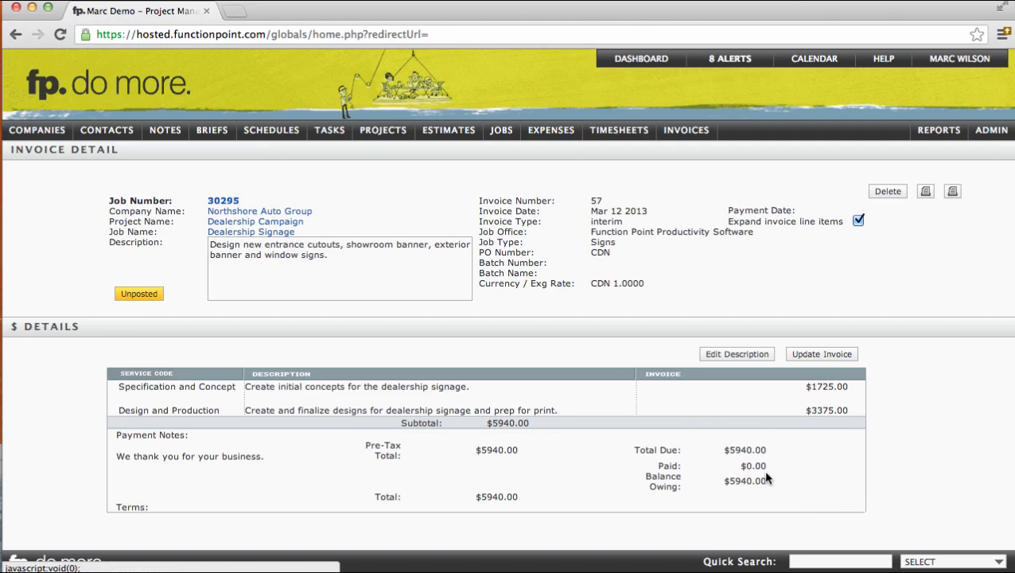
- Check the Invoice Detail page's heading, invoice number, date and type, and its total due, paid and balance owing amounts
{"action": "left_click_drag", "start_coordinate": [13, 149], "coordinate": [124, 152]}
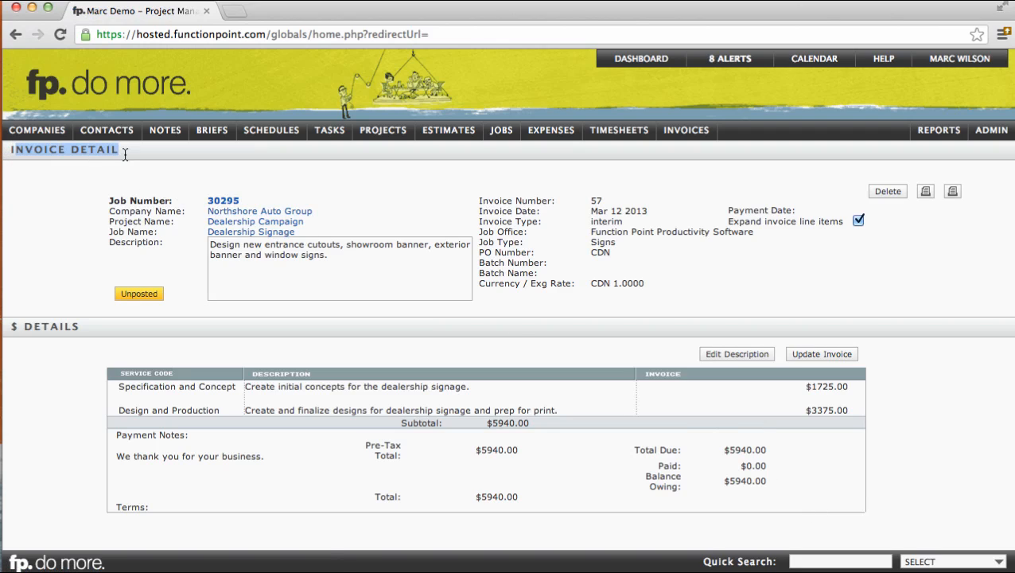
{"action": "left_click", "coordinate": [119, 151]}
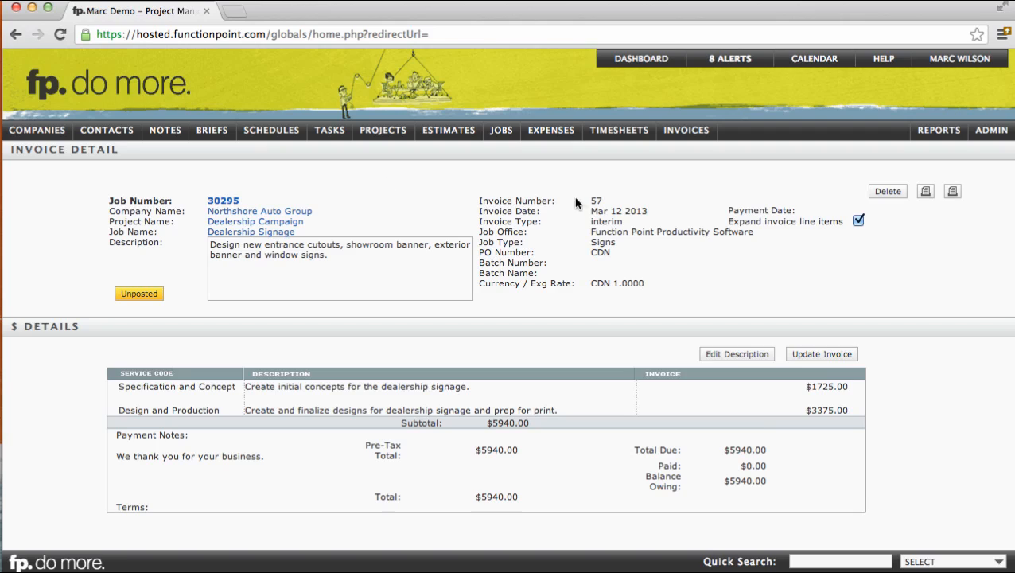
{"action": "left_click_drag", "start_coordinate": [592, 200], "coordinate": [613, 222]}
{"action": "left_click", "coordinate": [612, 222]}
{"action": "left_click_drag", "start_coordinate": [735, 450], "coordinate": [759, 479]}
{"action": "left_click", "coordinate": [759, 480]}
- Open the invoice printout, read through its scope of work and costs, and close it
{"action": "left_click", "coordinate": [925, 194]}
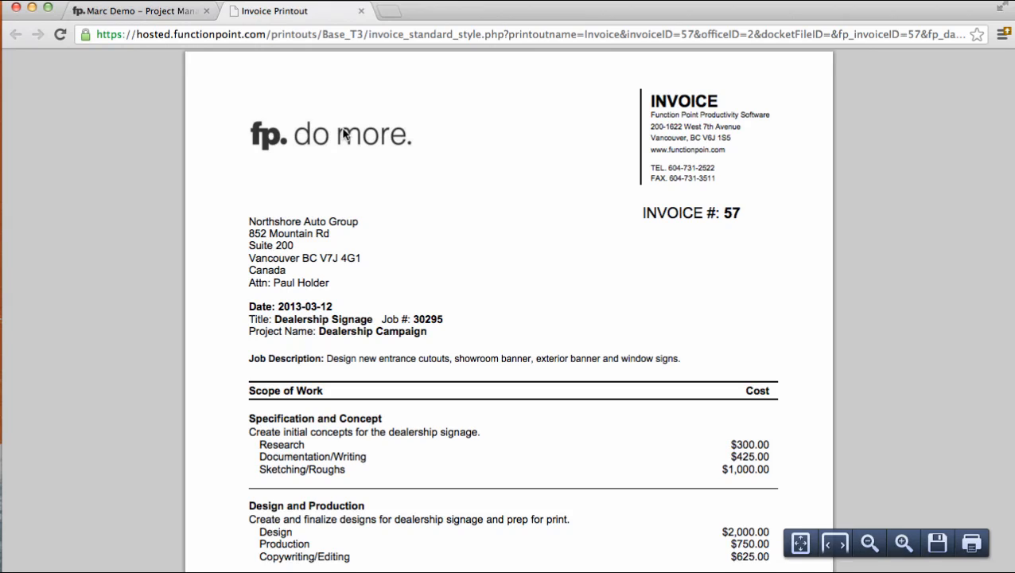
{"action": "scroll", "coordinate": [348, 148], "scroll_direction": "down", "scroll_amount": 2}
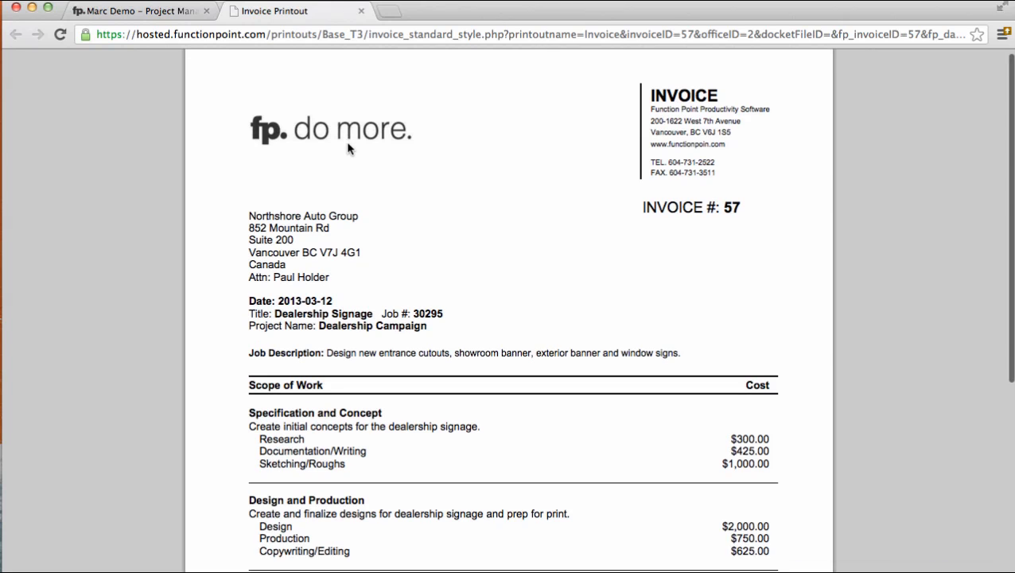
{"action": "scroll", "coordinate": [347, 148], "scroll_direction": "down", "scroll_amount": 2}
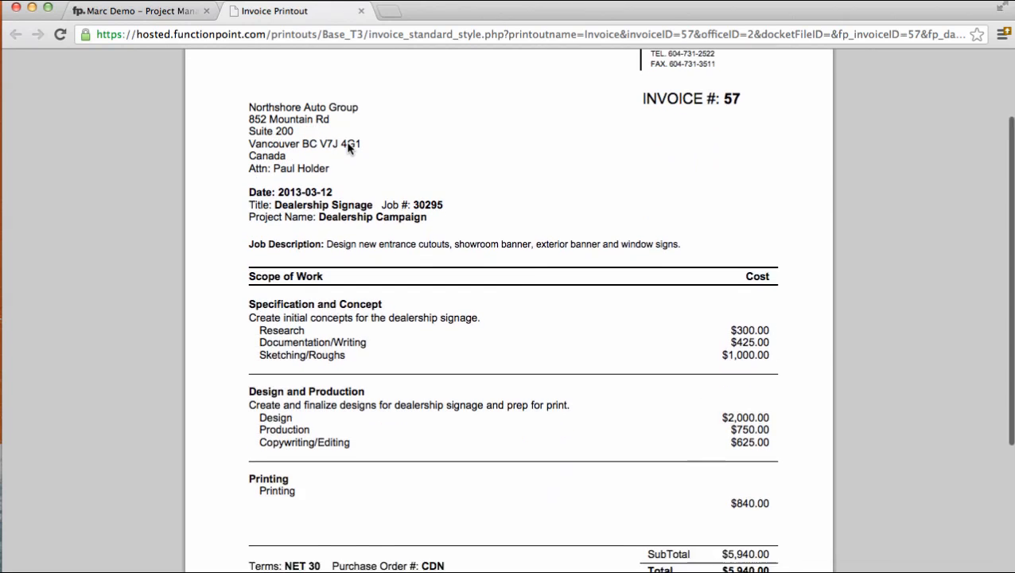
{"action": "scroll", "coordinate": [350, 159], "scroll_direction": "down", "scroll_amount": 4}
{"action": "scroll", "coordinate": [350, 159], "scroll_direction": "up", "scroll_amount": 5}
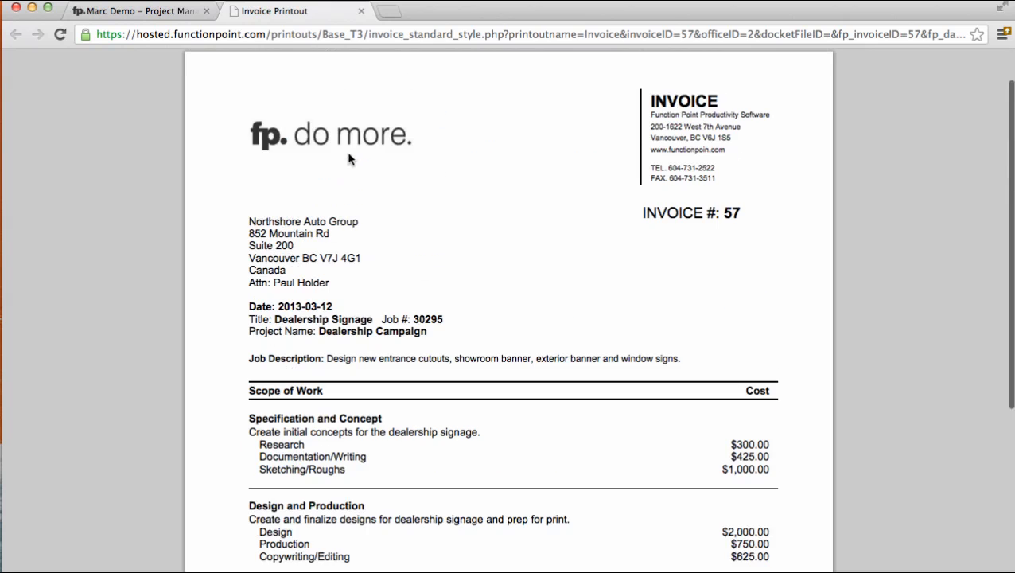
{"action": "left_click", "coordinate": [361, 11]}
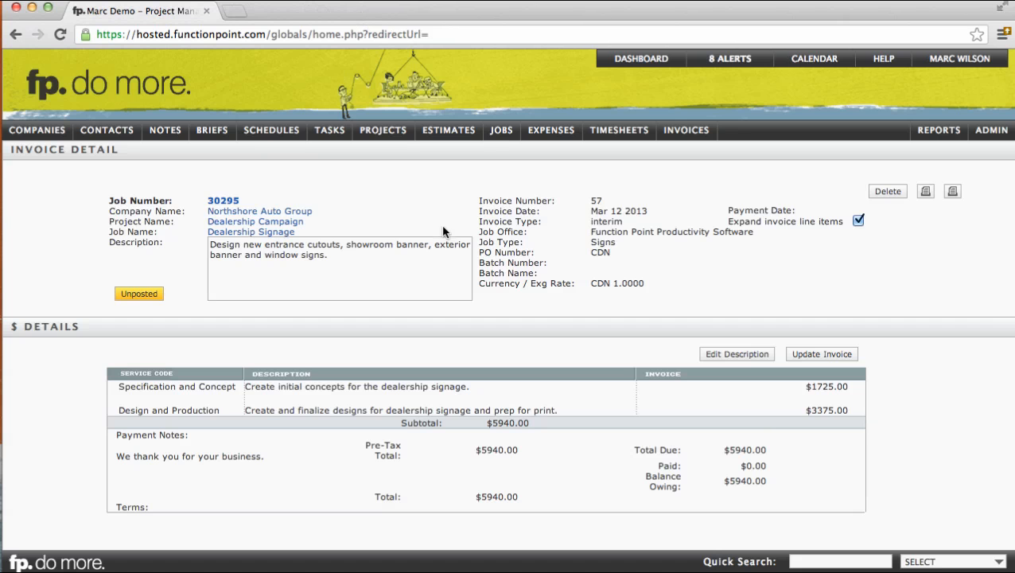